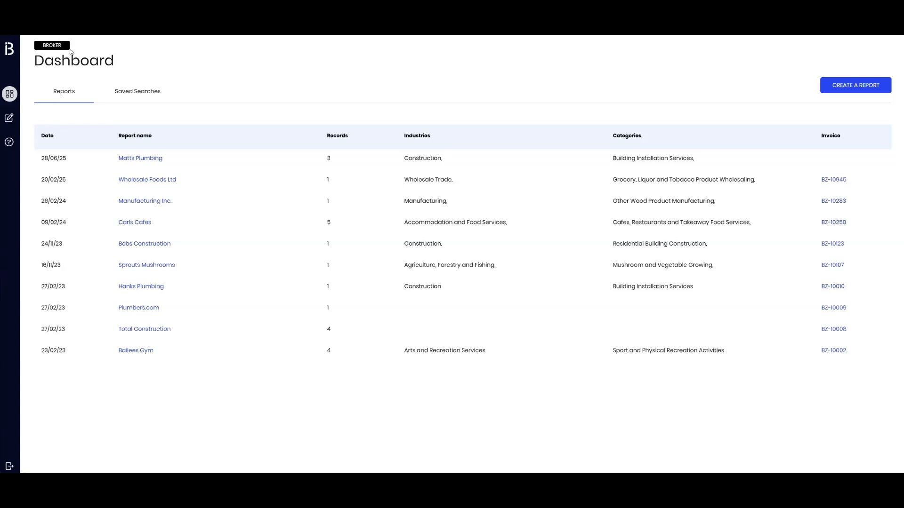
pyautogui.moveTo(17, 80)
pyautogui.moveTo(10, 144)
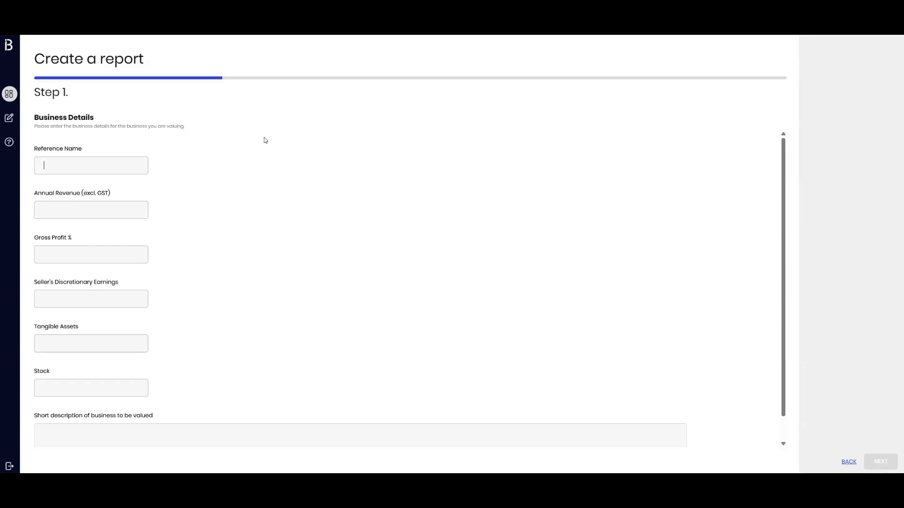
# Step: Enter Matts cafe as the report's reference name and 1000000 as its annual revenue excluding GST
pyautogui.write('Ma')
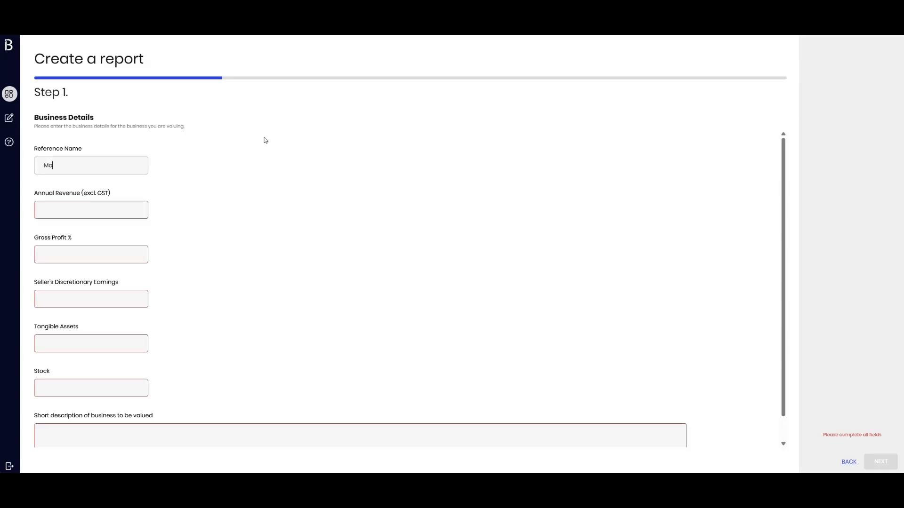
pyautogui.write('tts cafw')
pyautogui.press('BackSpace')
pyautogui.write('e')
pyautogui.click(115, 206)
pyautogui.write('1000000')
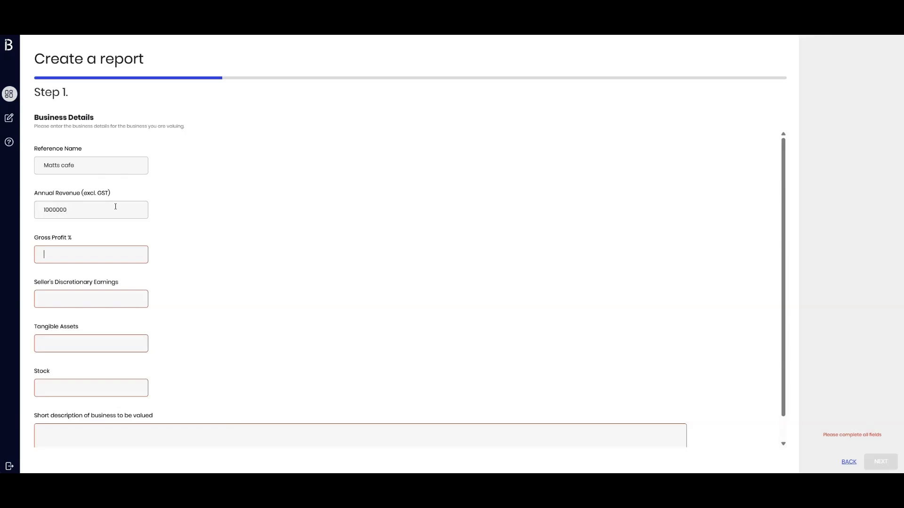
# Step: Set gross profit to 20%, seller's discretionary earnings to 150000, tangible assets to 20000 and stock to 10000
pyautogui.write('20')
pyautogui.press('Tab')
pyautogui.write('150000')
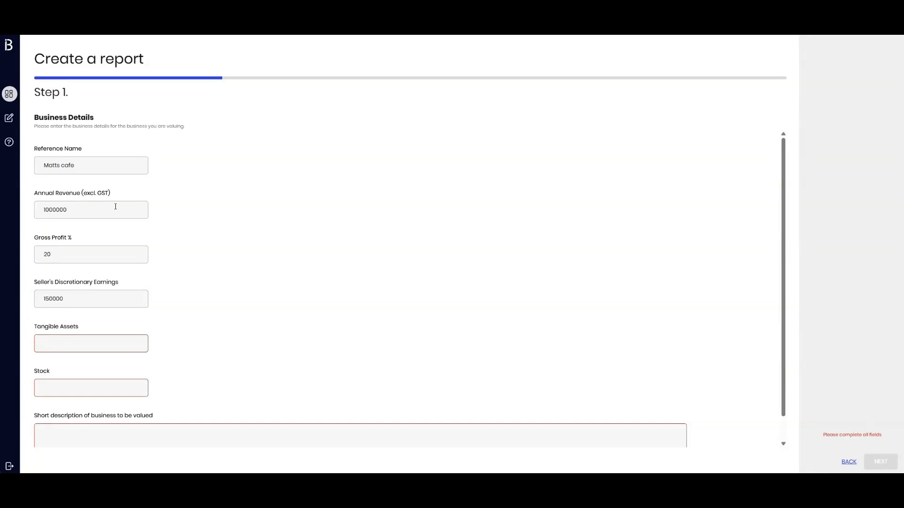
pyautogui.write('20')
pyautogui.write('000')
pyautogui.write('10000')
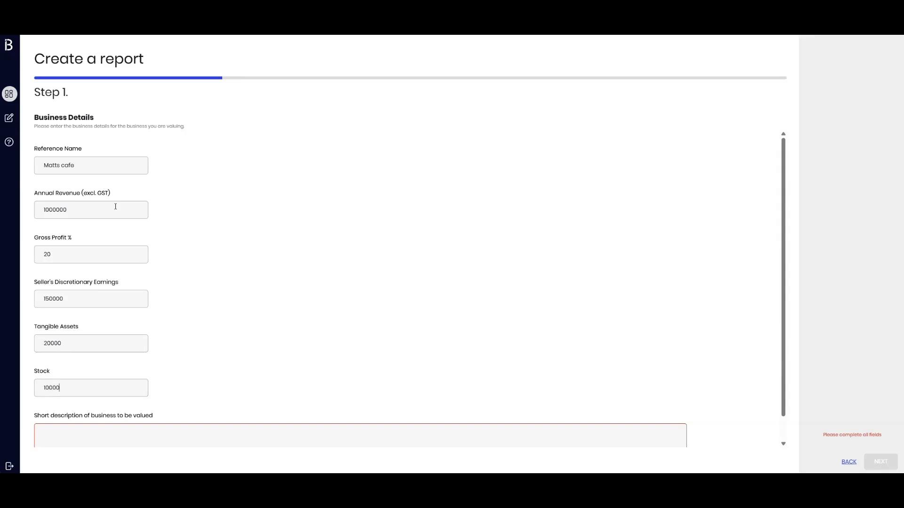
# Step: Describe the business as "cafe on main road" and continue to the business category step
pyautogui.press('Tab')
pyautogui.write('cafe')
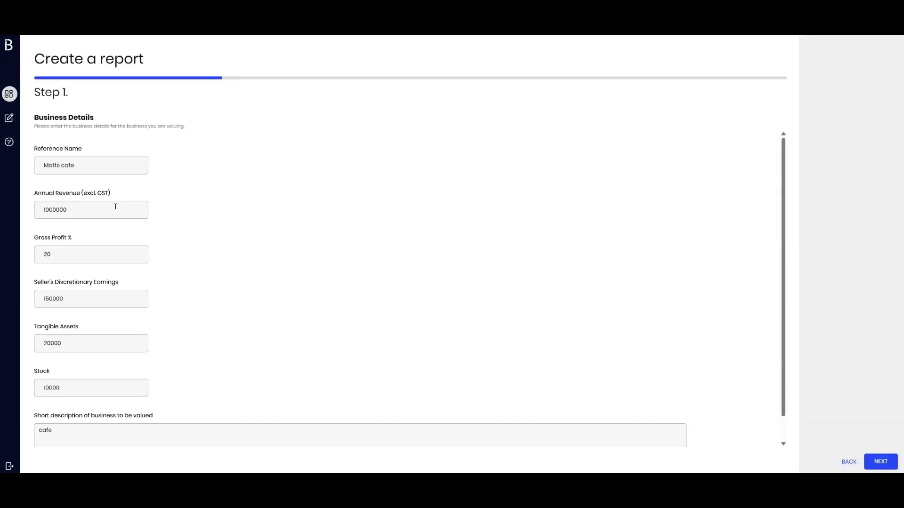
pyautogui.write(' on main road')
pyautogui.scroll(-1, 326, 292)
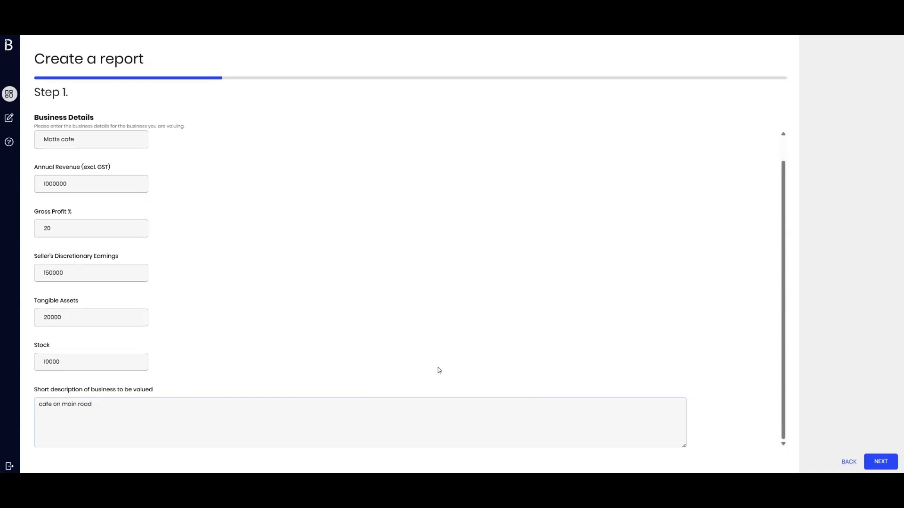
pyautogui.click(873, 464)
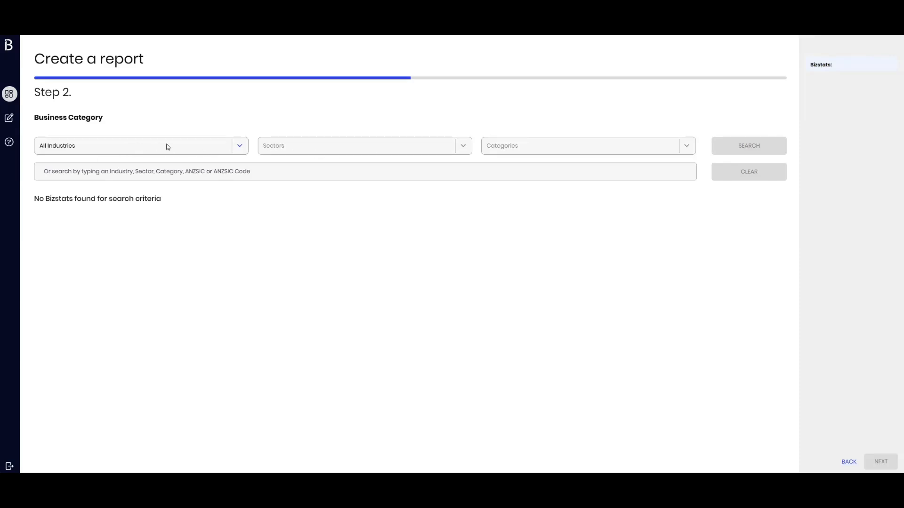
# Step: Search the Accommodation and Food Services industry, Food and Beverage Services sector, and Cafes, Restaurants and Takeaway Food Services category
pyautogui.click(238, 148)
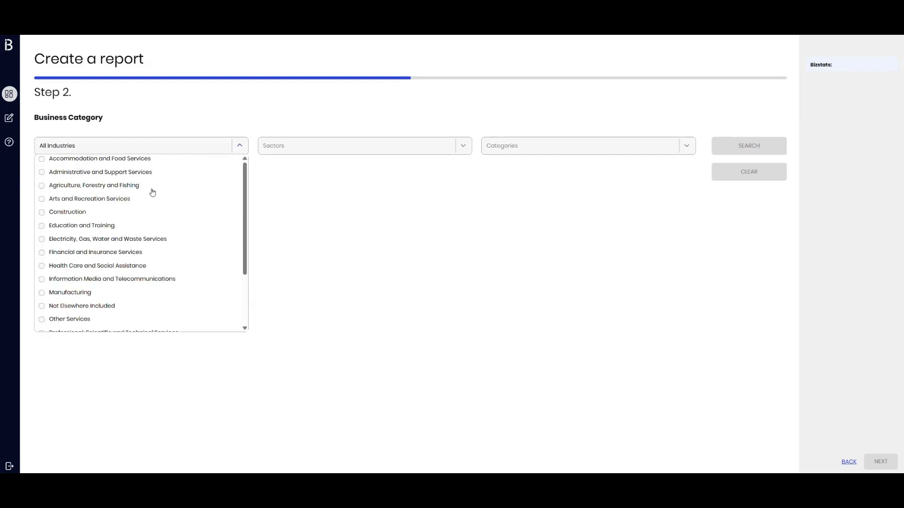
pyautogui.scroll(-3, 156, 198)
pyautogui.scroll(3, 162, 219)
pyautogui.click(90, 162)
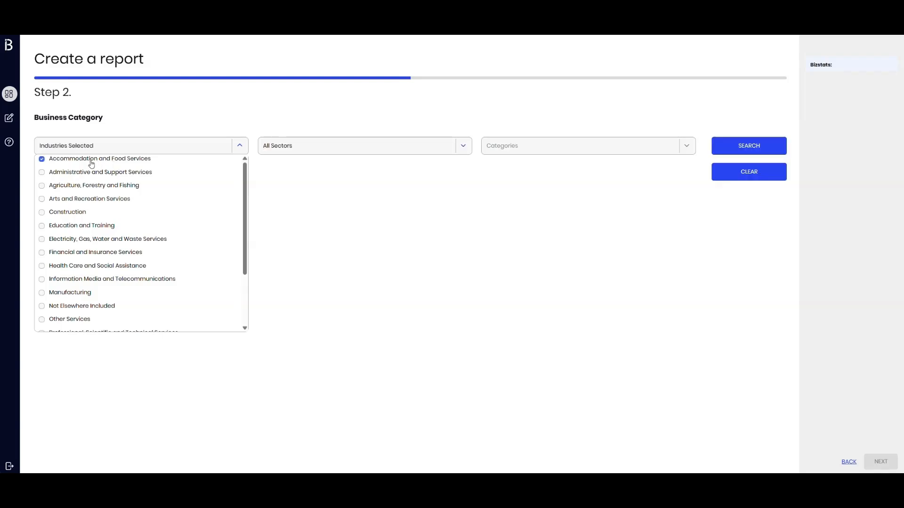
pyautogui.click(463, 146)
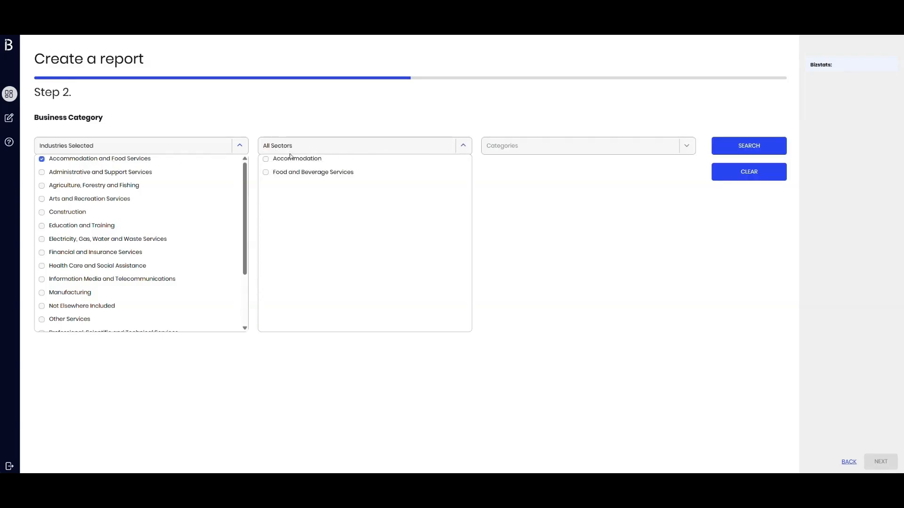
pyautogui.click(299, 176)
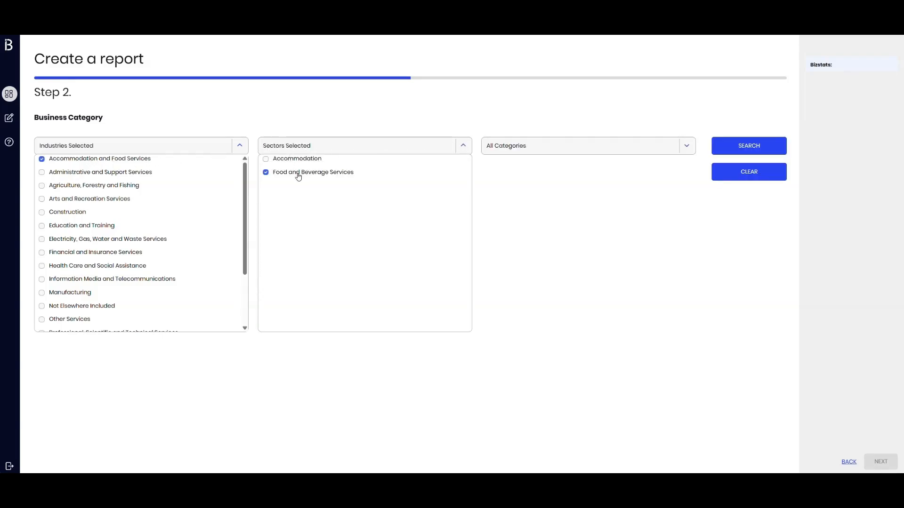
pyautogui.click(591, 147)
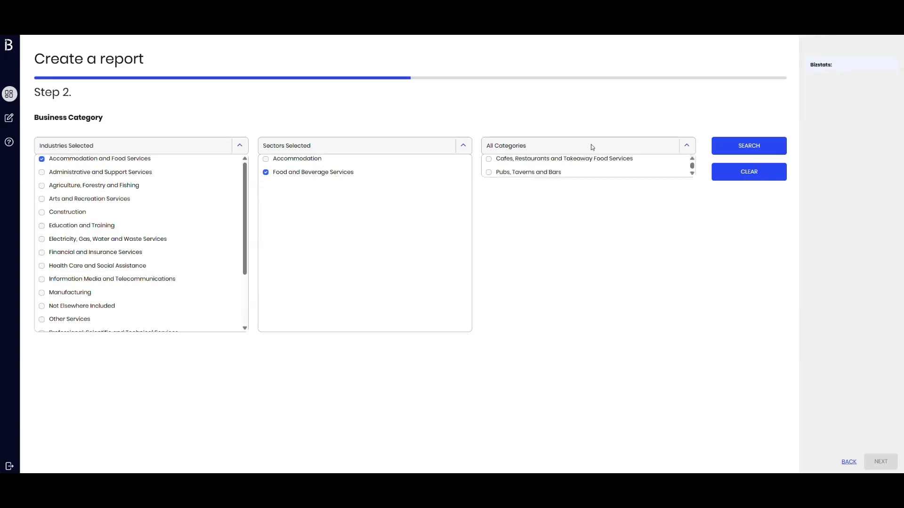
pyautogui.click(523, 162)
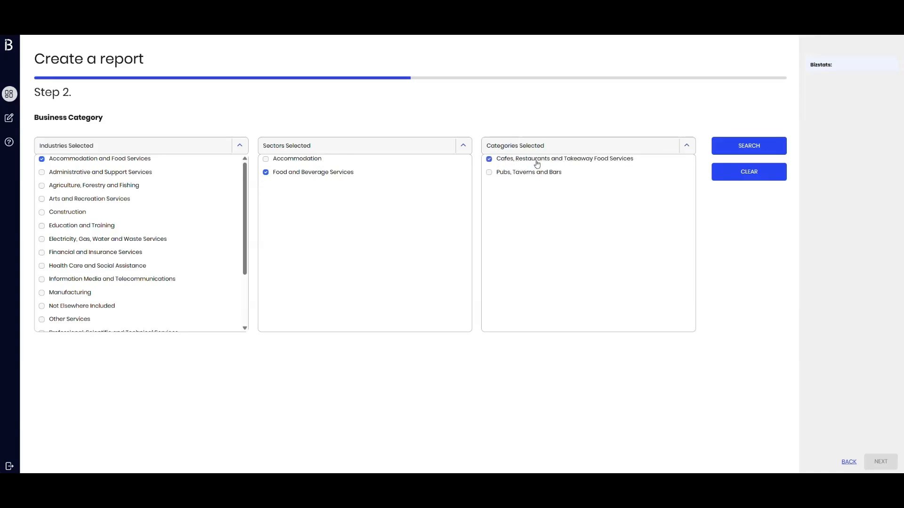
pyautogui.click(756, 152)
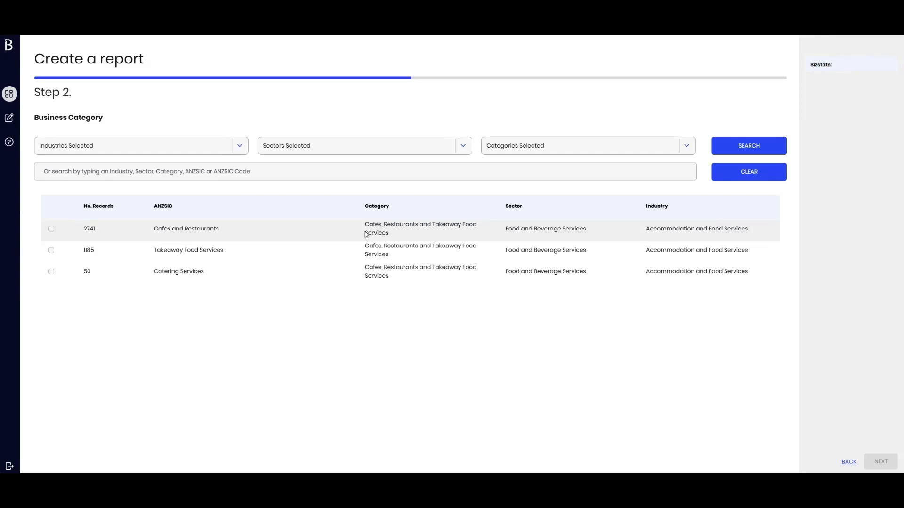
# Step: Select the Cafes and Restaurants, Takeaway Food Services and Catering Services classifications
pyautogui.click(85, 230)
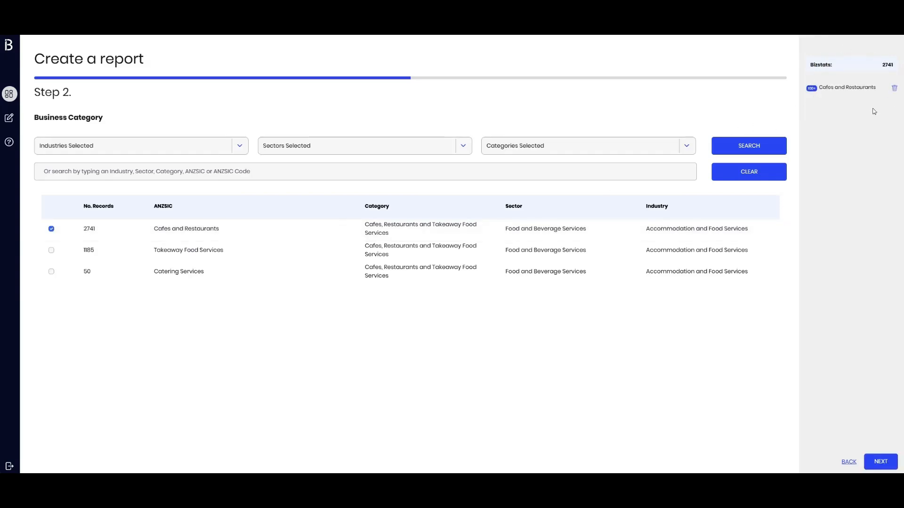
pyautogui.click(180, 250)
pyautogui.click(179, 271)
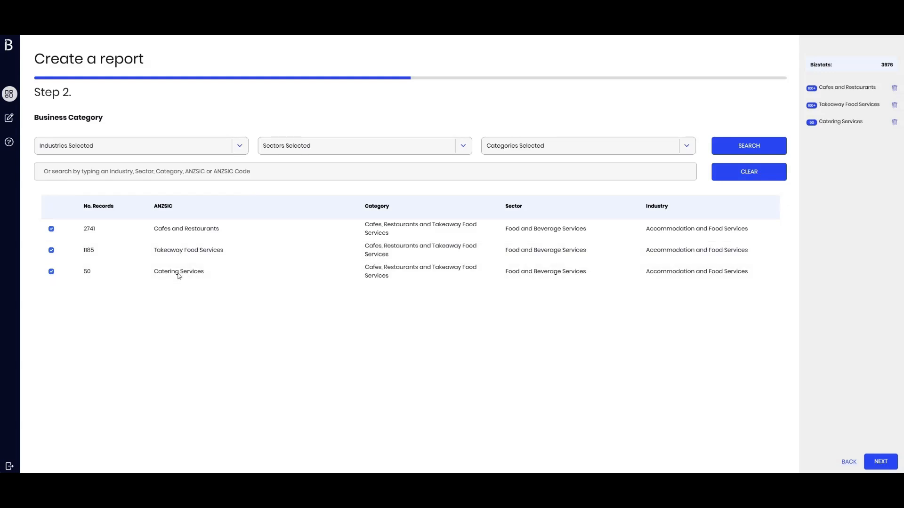
# Step: Remove all three selected classifications and clear the industry, sector and category search
pyautogui.click(179, 273)
pyautogui.click(180, 252)
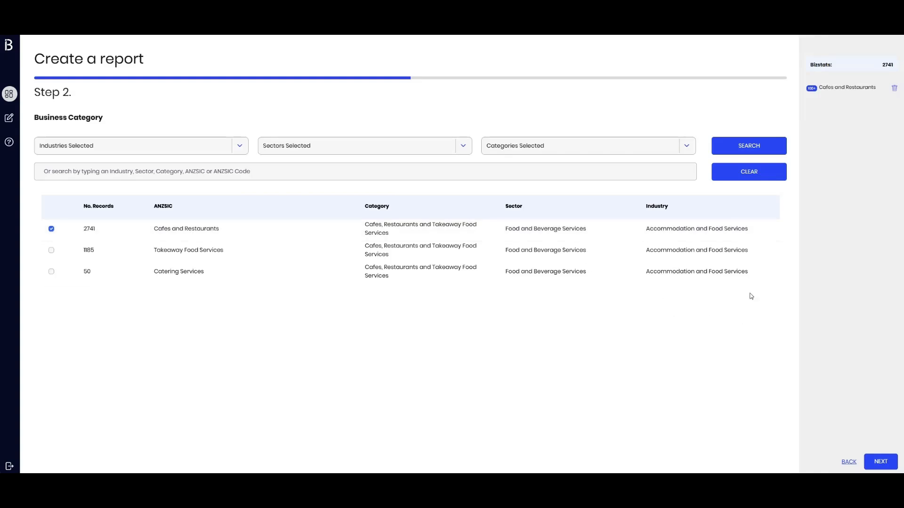
pyautogui.click(894, 89)
pyautogui.click(755, 180)
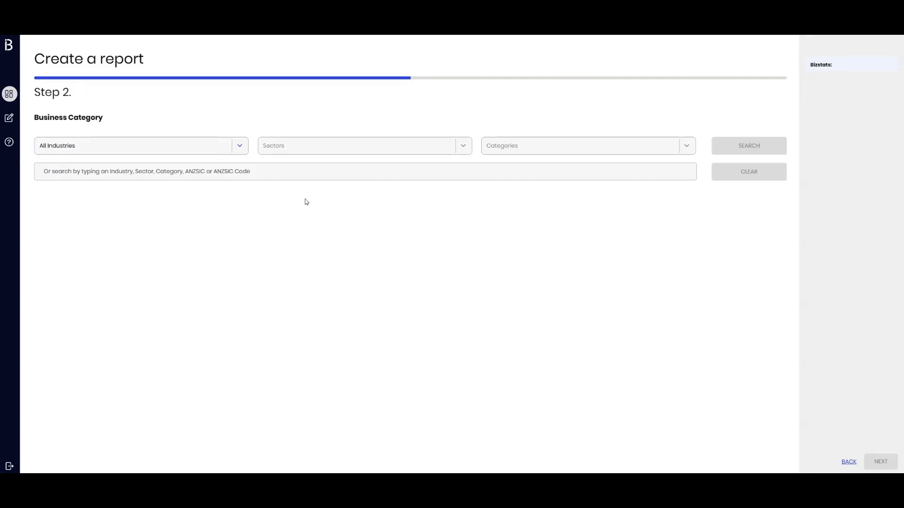
# Step: Search the business categories for "cafe", select Cafes and Restaurants, and continue to the Bizstats step
pyautogui.write('cafe')
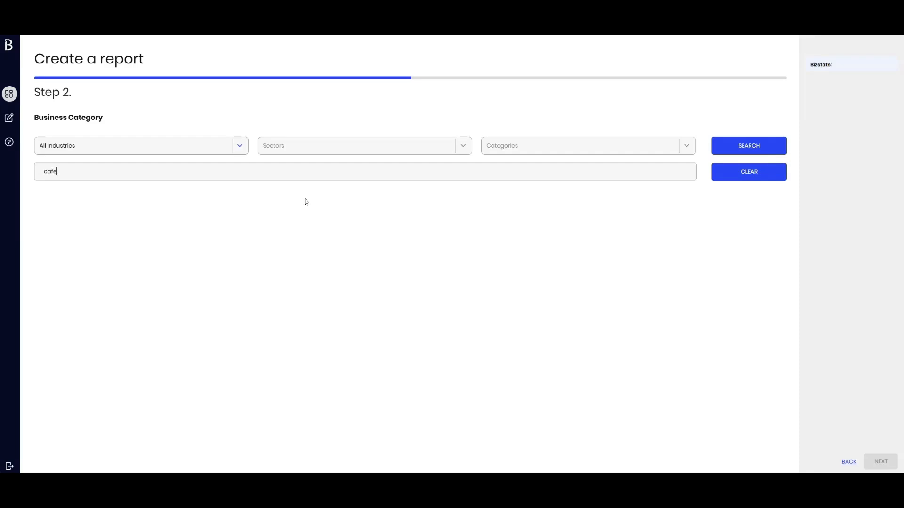
pyautogui.press('Return')
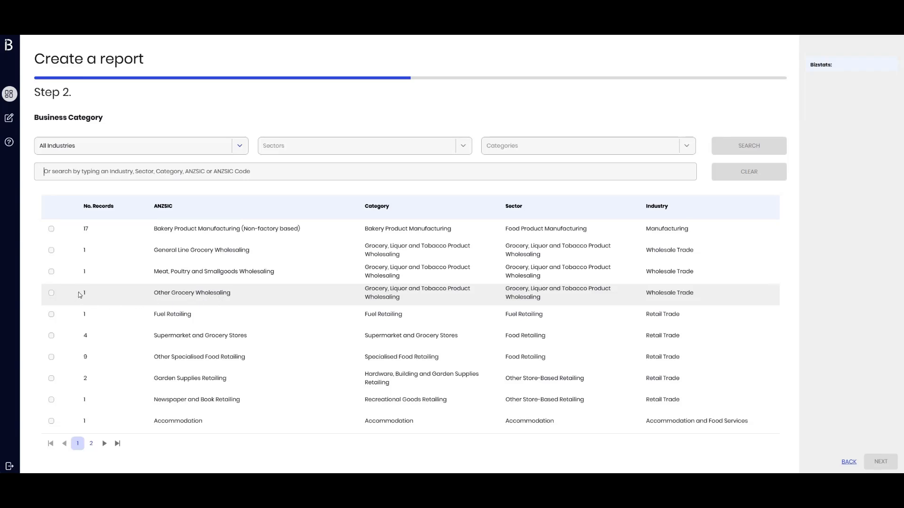
pyautogui.click(92, 444)
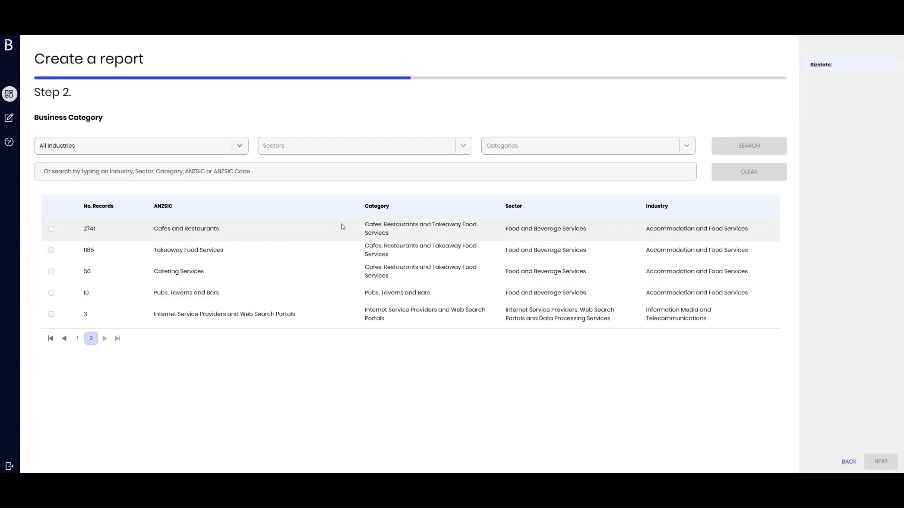
pyautogui.click(92, 233)
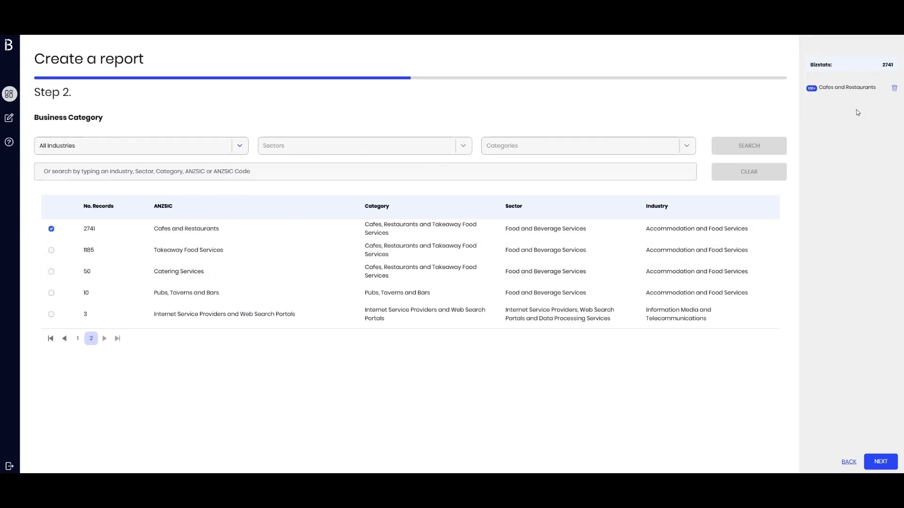
pyautogui.click(881, 461)
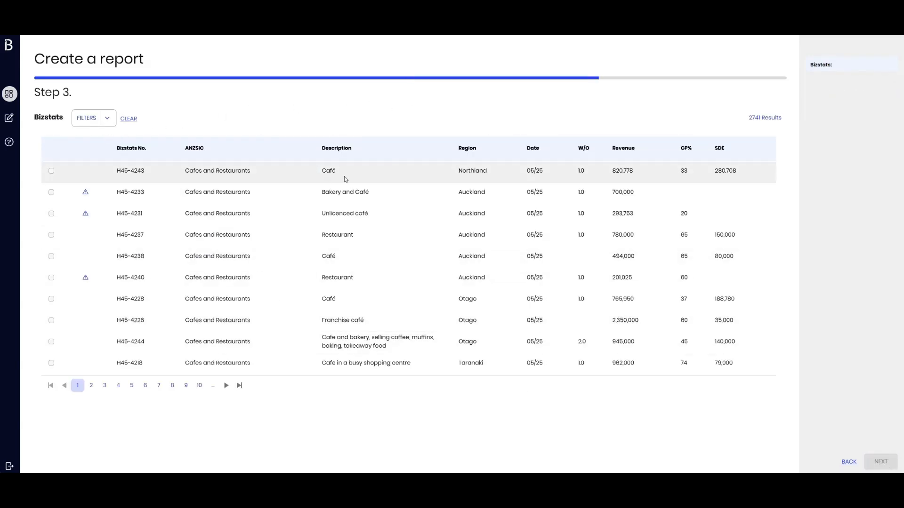
# Step: Filter the Bizstats to revenue between 750k and 2.5m and SDE between 100k and 250k
pyautogui.click(108, 119)
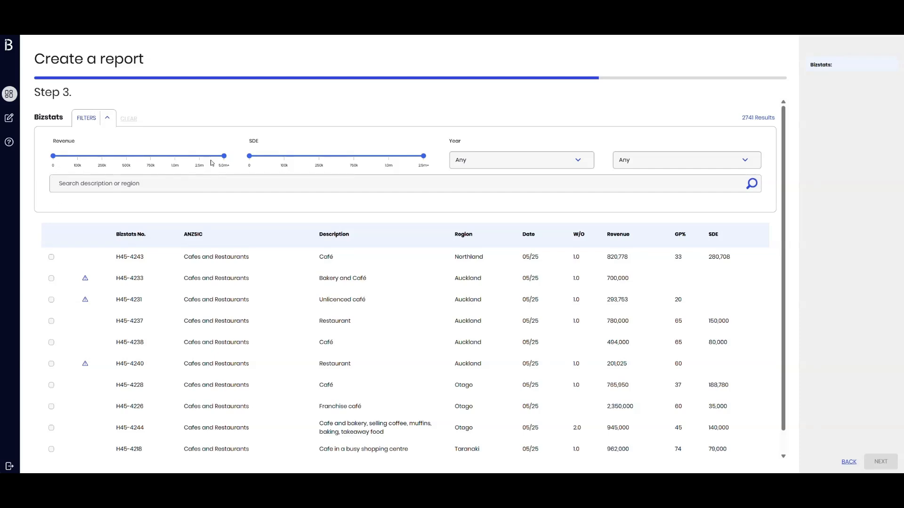
pyautogui.moveTo(225, 157); pyautogui.dragTo(200, 157)
pyautogui.moveTo(53, 157); pyautogui.dragTo(150, 160)
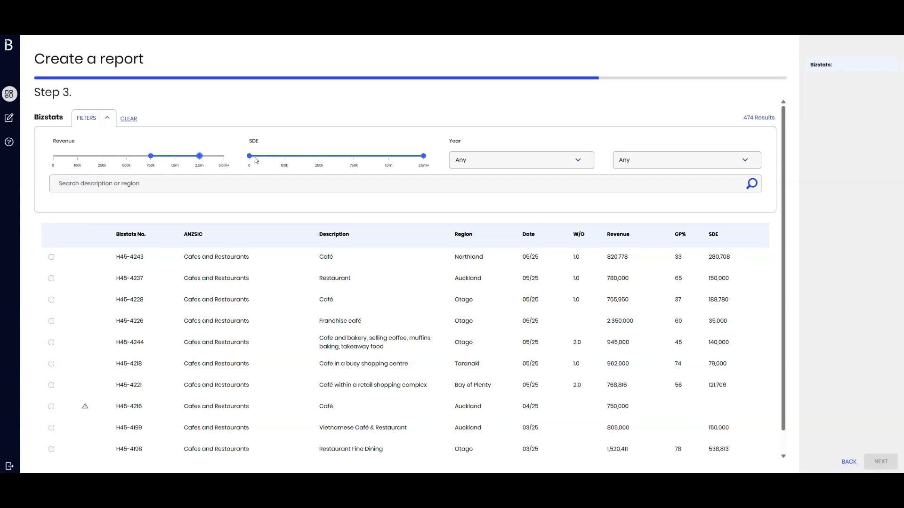
pyautogui.moveTo(253, 161); pyautogui.dragTo(284, 159)
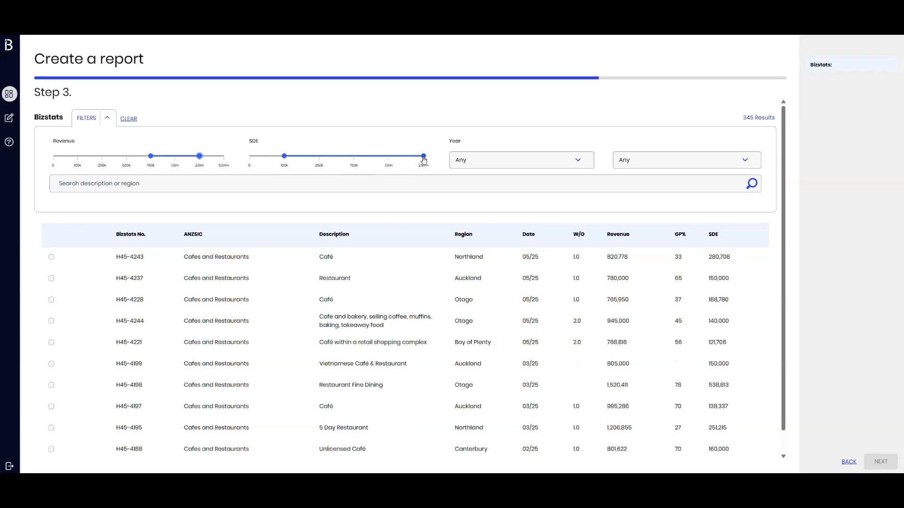
pyautogui.moveTo(423, 159); pyautogui.dragTo(320, 163)
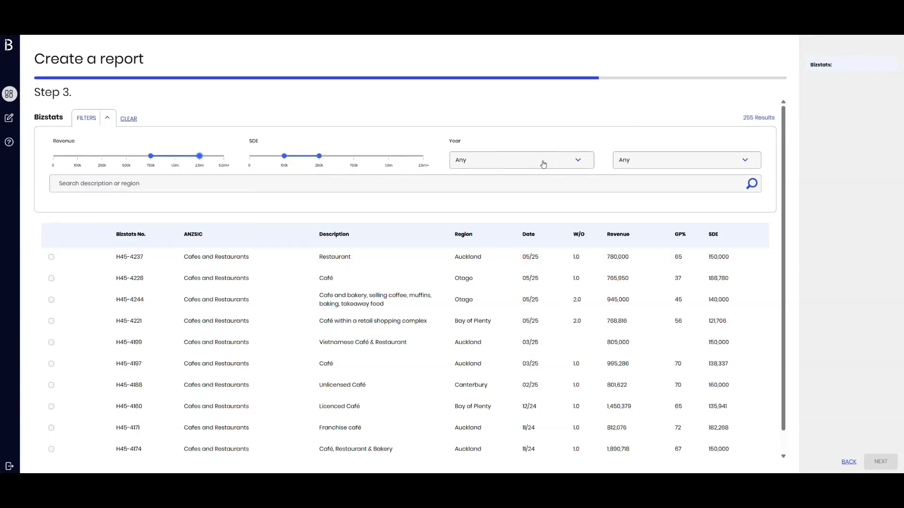
# Step: Restrict the Bizstats to the years 2020 to 2025
pyautogui.click(577, 161)
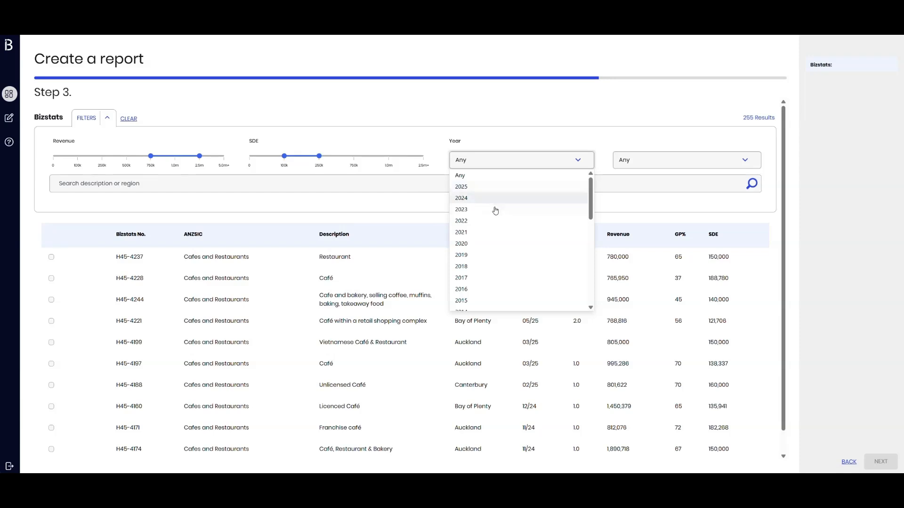
pyautogui.click(485, 235)
pyautogui.click(643, 160)
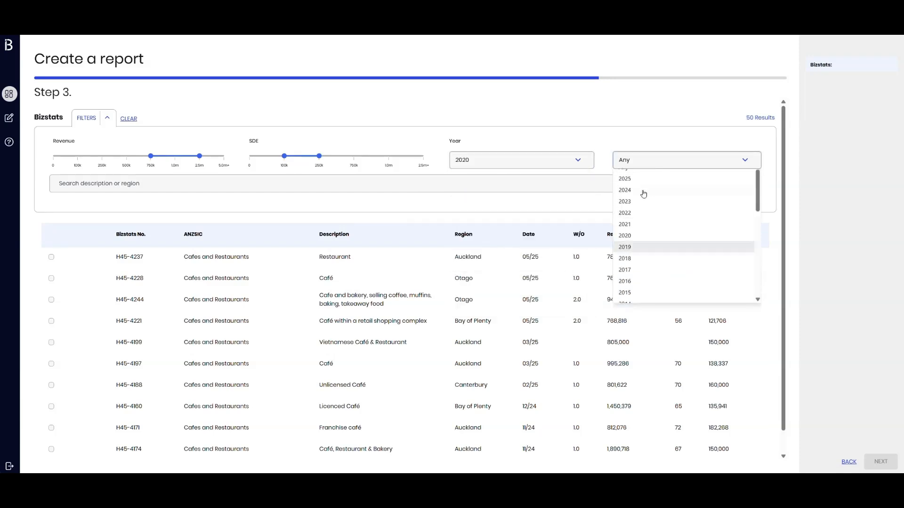
pyautogui.click(640, 184)
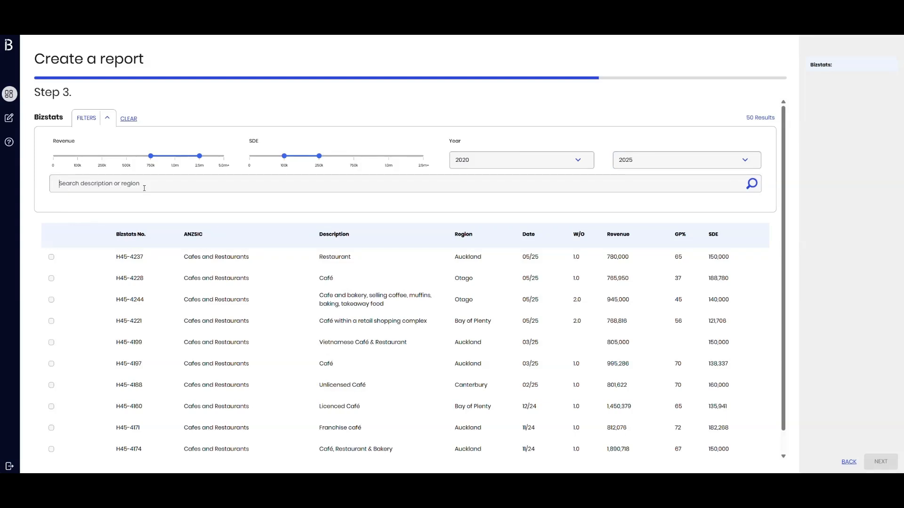
# Step: Narrow the Bizstats by the description keyword "cafe" and collapse the filter options
pyautogui.write('cafe')
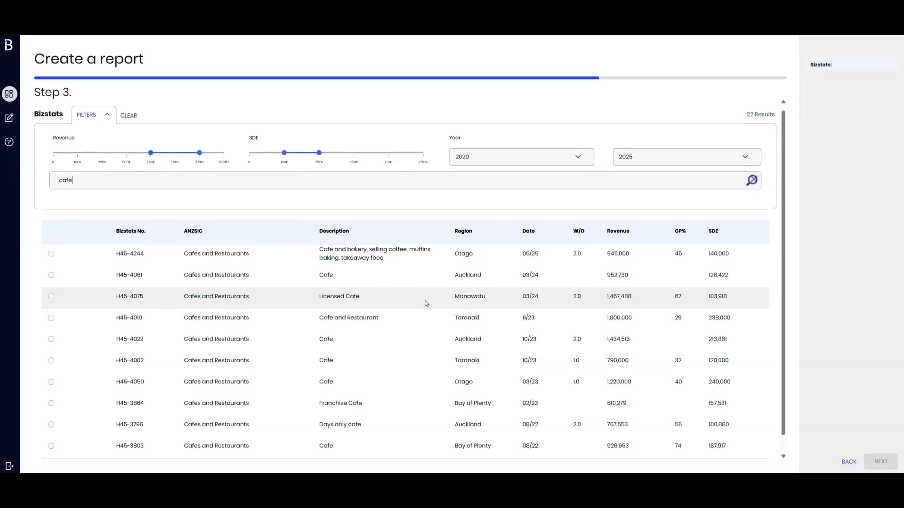
pyautogui.scroll(-1, 423, 304)
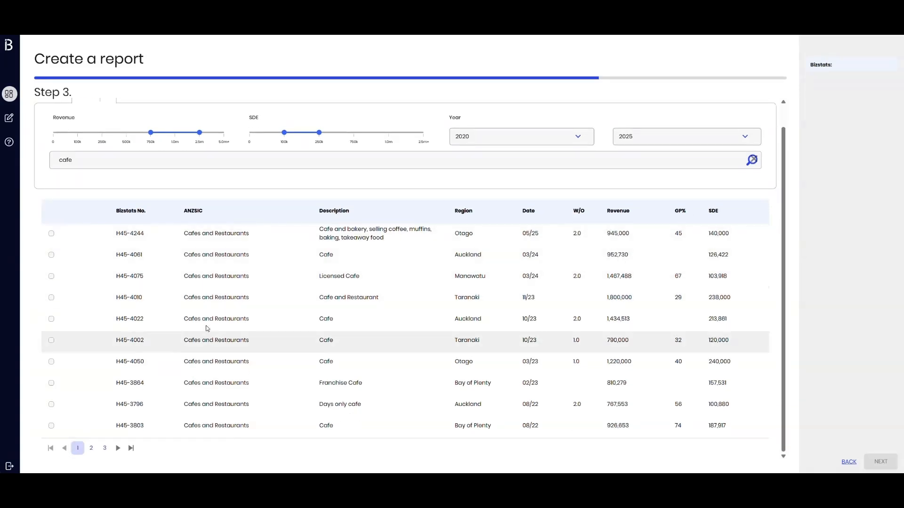
pyautogui.scroll(1, 739, 160)
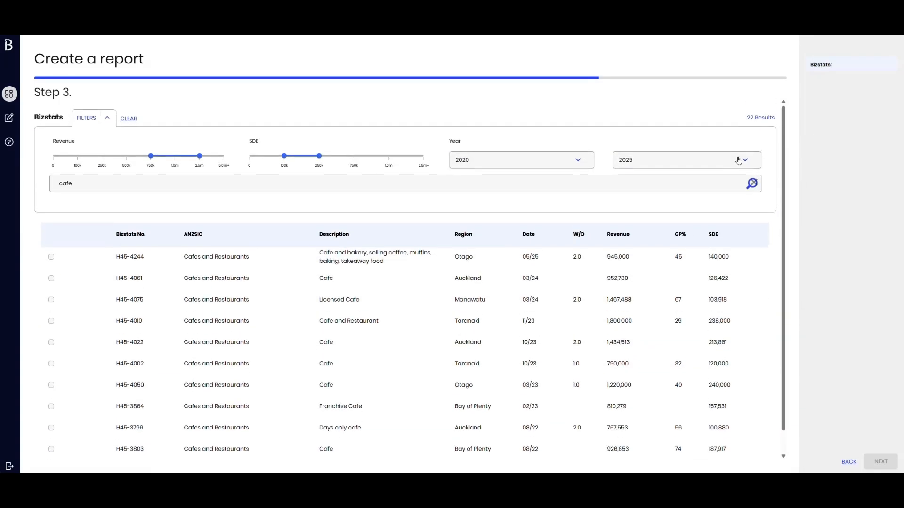
pyautogui.click(107, 119)
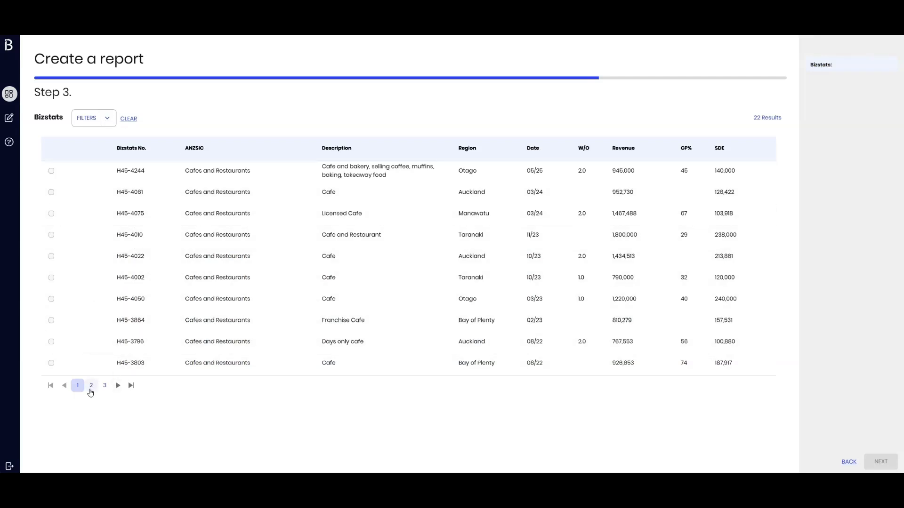
# Step: Select the Bizstats H45-4244, H45-4061, H45-4075, H45-4010 and H45-4022 for the report
pyautogui.click(51, 171)
pyautogui.click(52, 192)
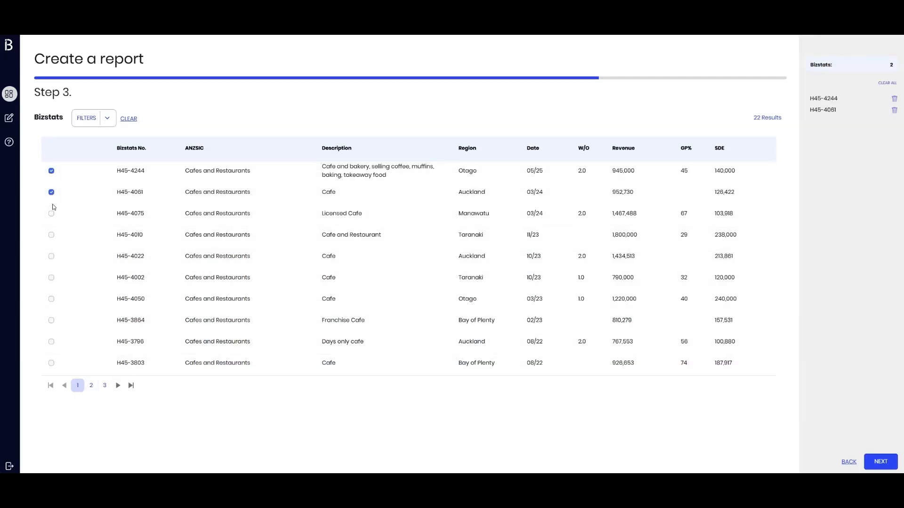
pyautogui.click(51, 214)
pyautogui.click(51, 235)
pyautogui.click(52, 256)
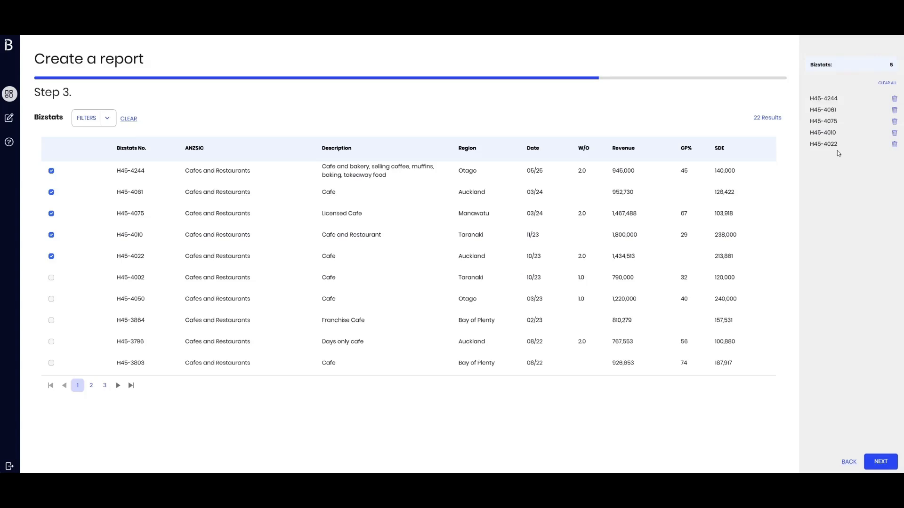
# Step: Remove H45-4022 and H45-4010 from the selected Bizstats, and add both back
pyautogui.click(894, 144)
pyautogui.click(894, 133)
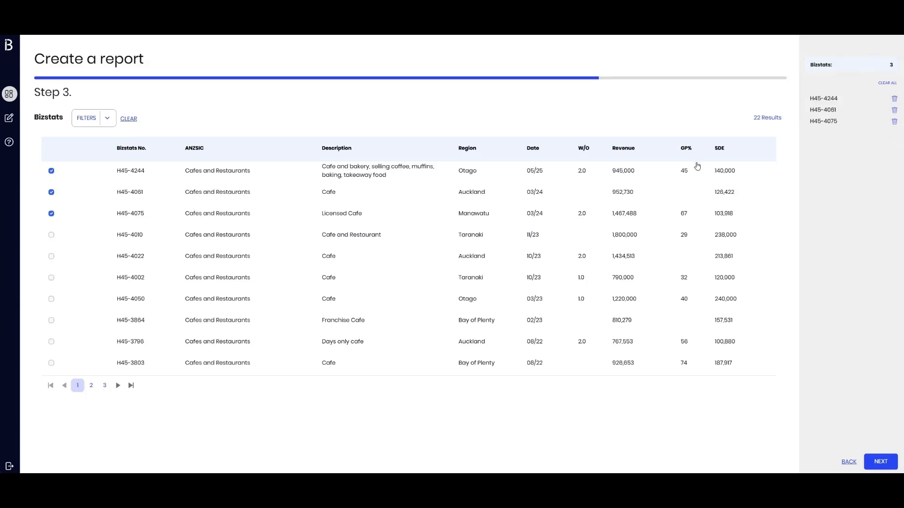
pyautogui.click(52, 214)
pyautogui.click(127, 216)
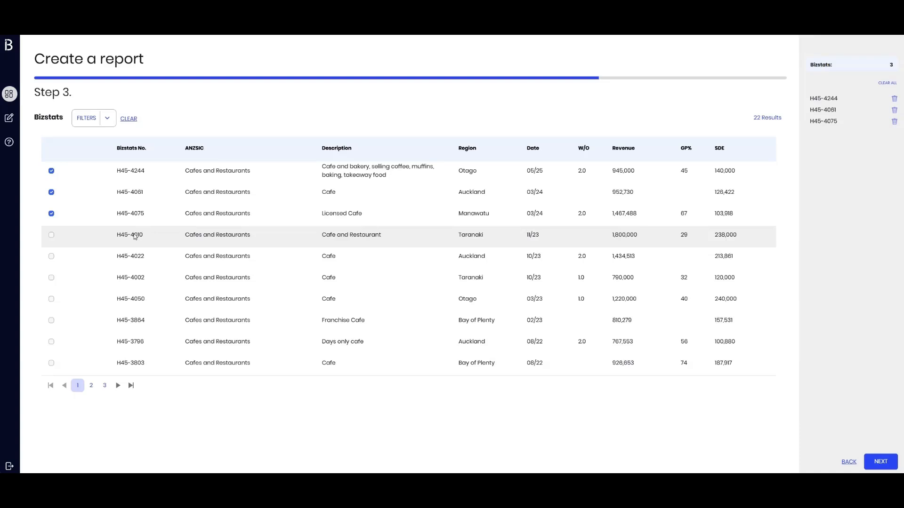
pyautogui.click(136, 234)
pyautogui.click(141, 257)
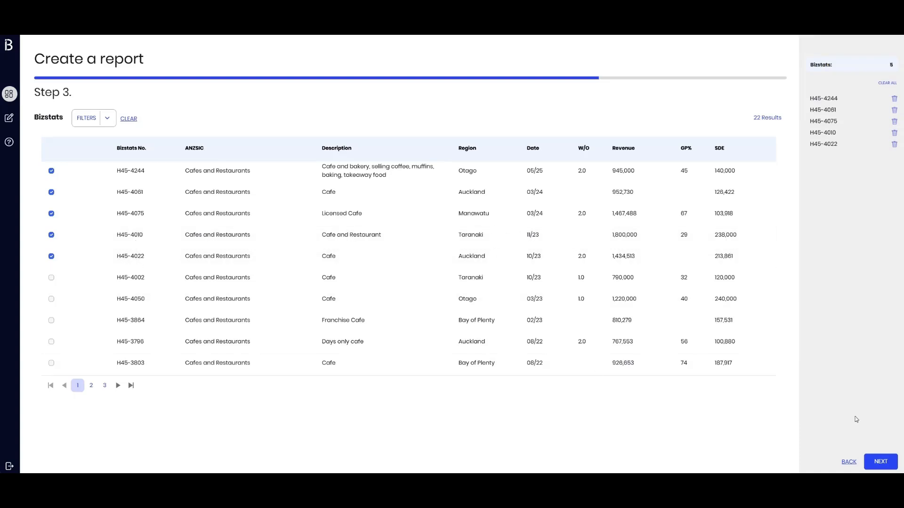
# Step: Continue to the report preview and remove record H45-4022 from it
pyautogui.click(878, 459)
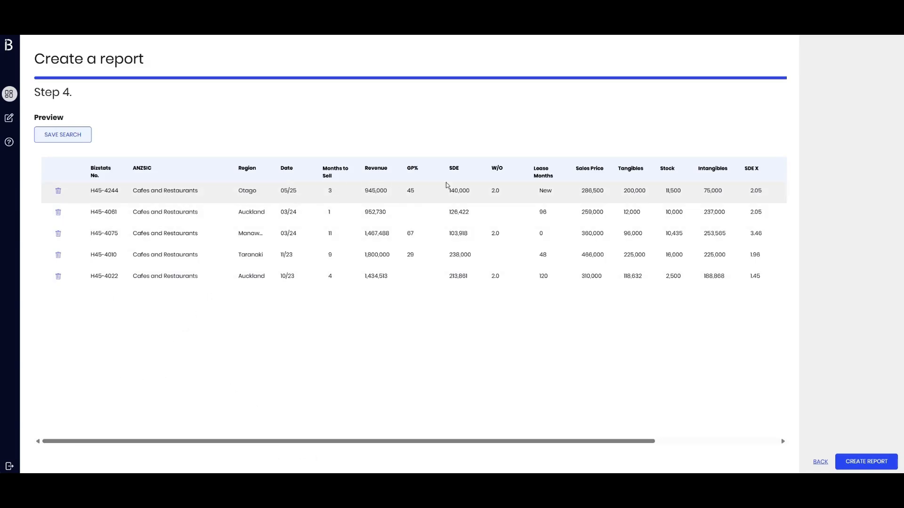
pyautogui.moveTo(470, 443)
pyautogui.mouseDown()
pyautogui.moveTo(647, 444)
pyautogui.moveTo(475, 444)
pyautogui.mouseUp()
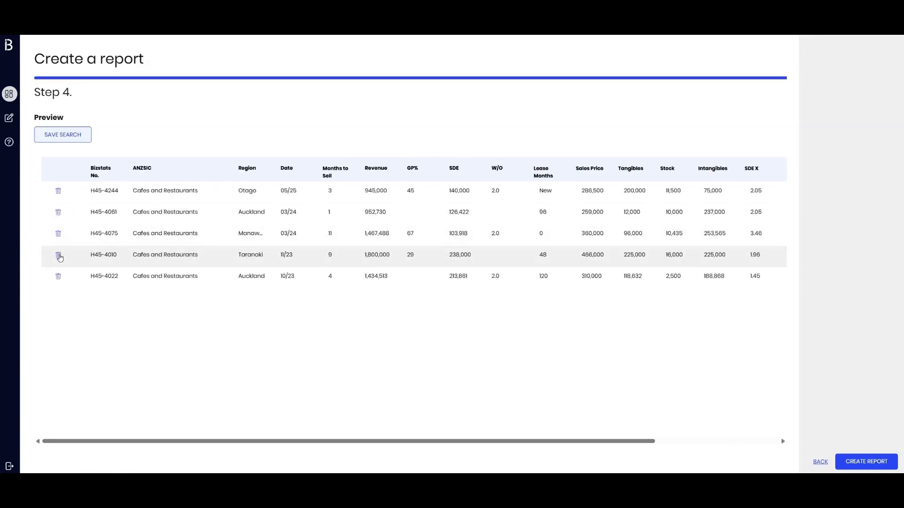
pyautogui.click(59, 277)
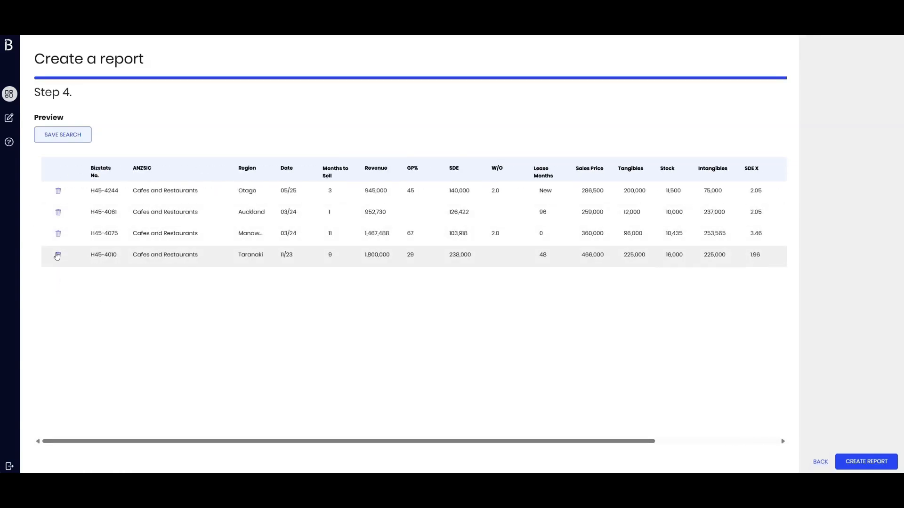
pyautogui.moveTo(428, 444); pyautogui.dragTo(248, 426)
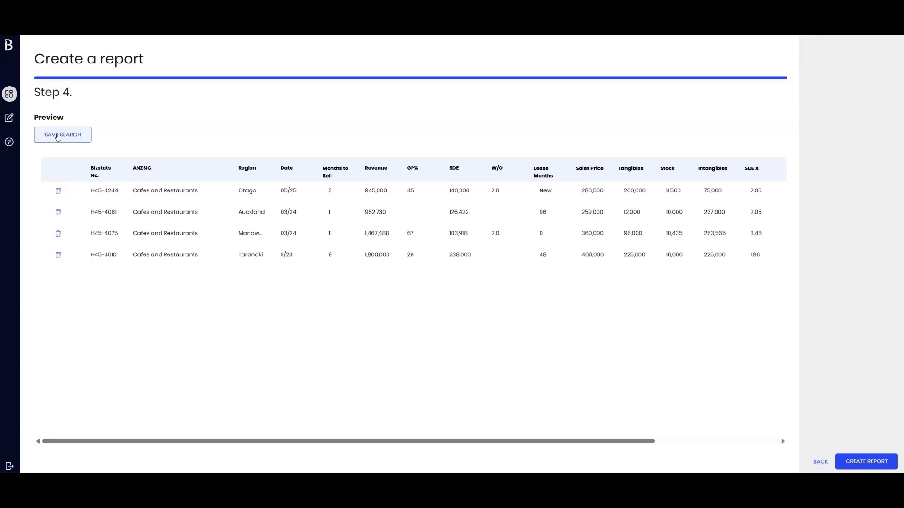
# Step: Save the search with the reference name "matts cafe"
pyautogui.click(58, 137)
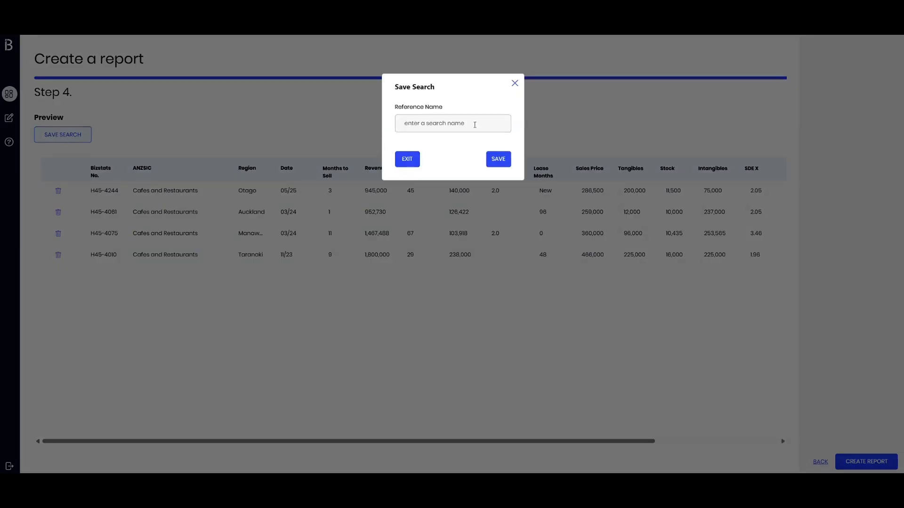
pyautogui.click(459, 122)
pyautogui.write('matts cafe')
pyautogui.click(500, 162)
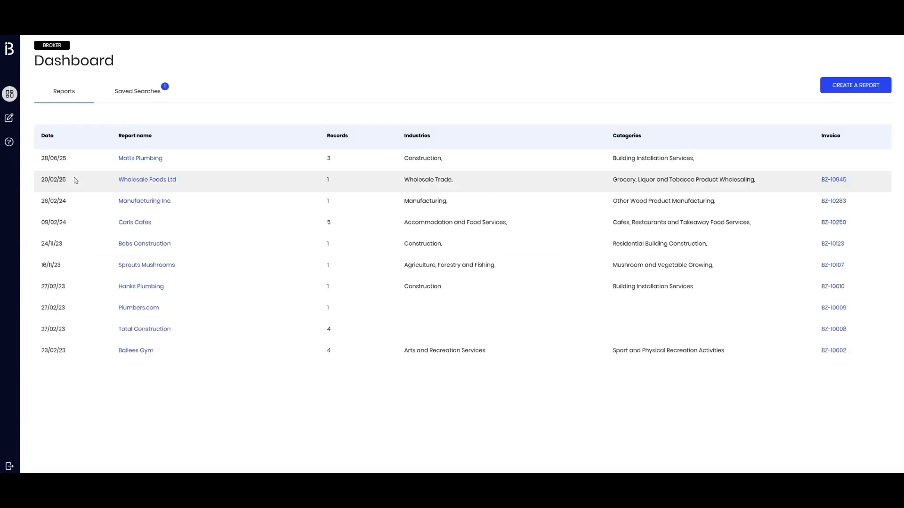
# Step: Reopen the saved search from the dashboard, add Bizstat H45-4022 and continue to the preview
pyautogui.click(148, 94)
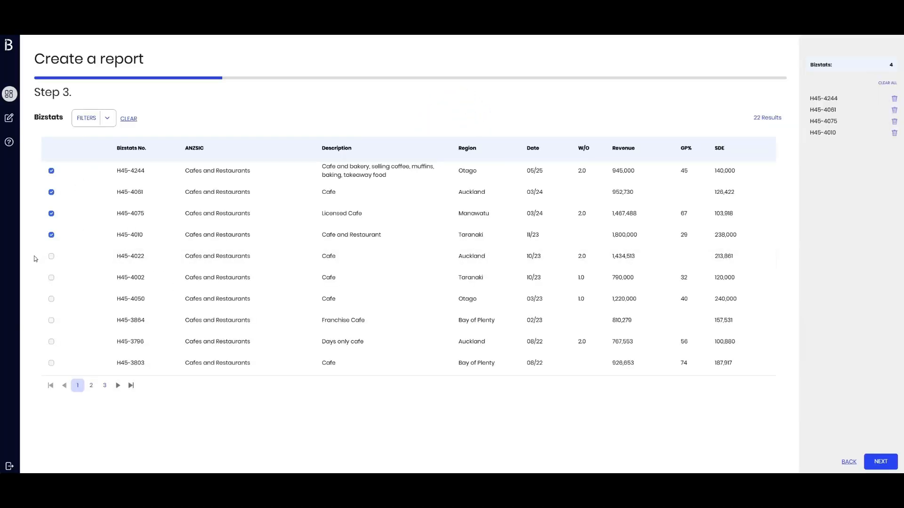
pyautogui.click(51, 257)
pyautogui.click(880, 463)
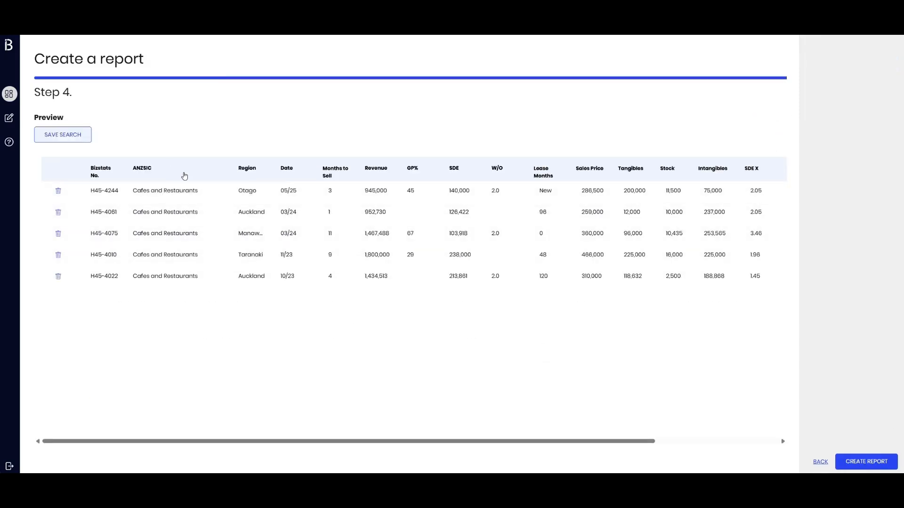
# Step: Check the remaining columns of the previewed Bizstats and create the report
pyautogui.hscroll(5, 239, 213)
pyautogui.hscroll(-5, 239, 213)
pyautogui.click(877, 465)
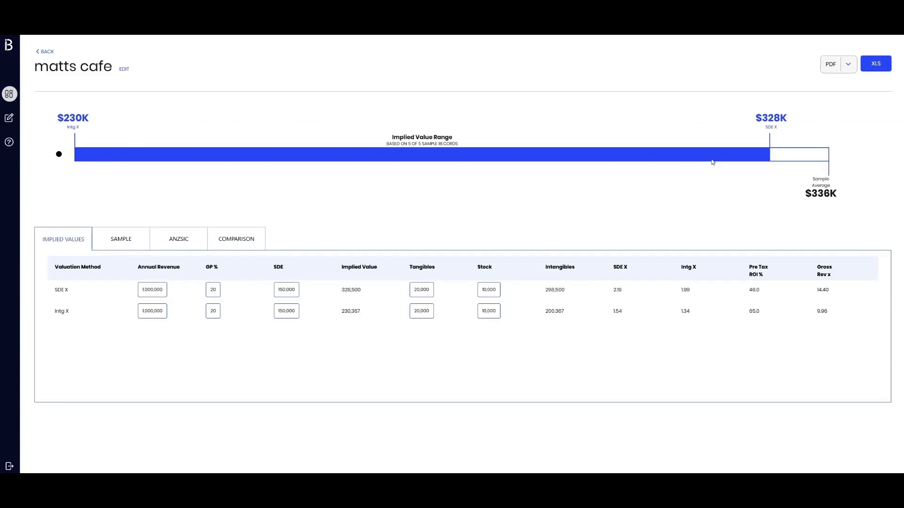
pyautogui.click(123, 69)
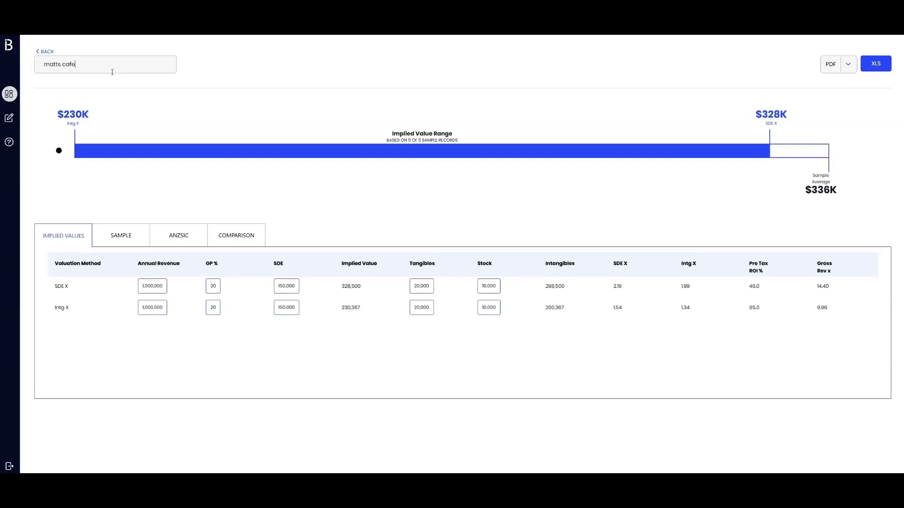
pyautogui.moveTo(81, 64); pyautogui.dragTo(38, 68)
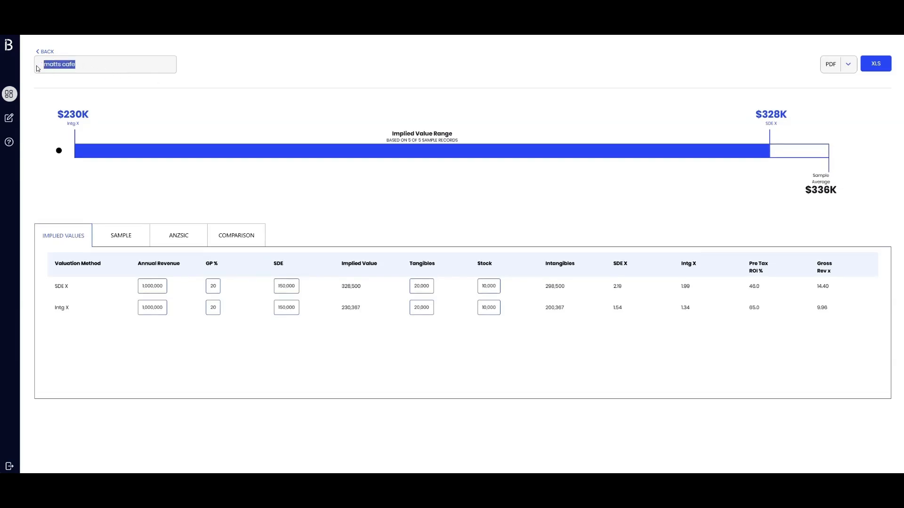
pyautogui.click(240, 76)
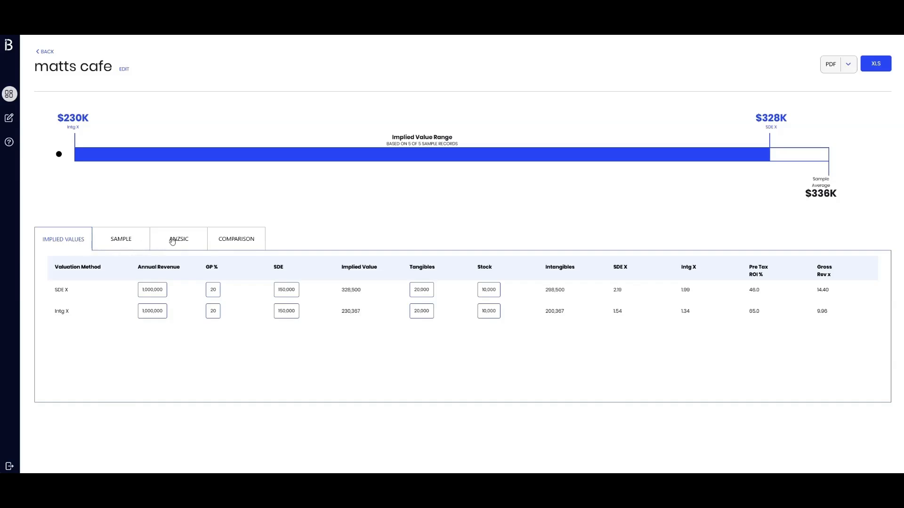
# Step: In the report's sample records, exclude H45-4061 and H45-4075 and include them again
pyautogui.click(129, 244)
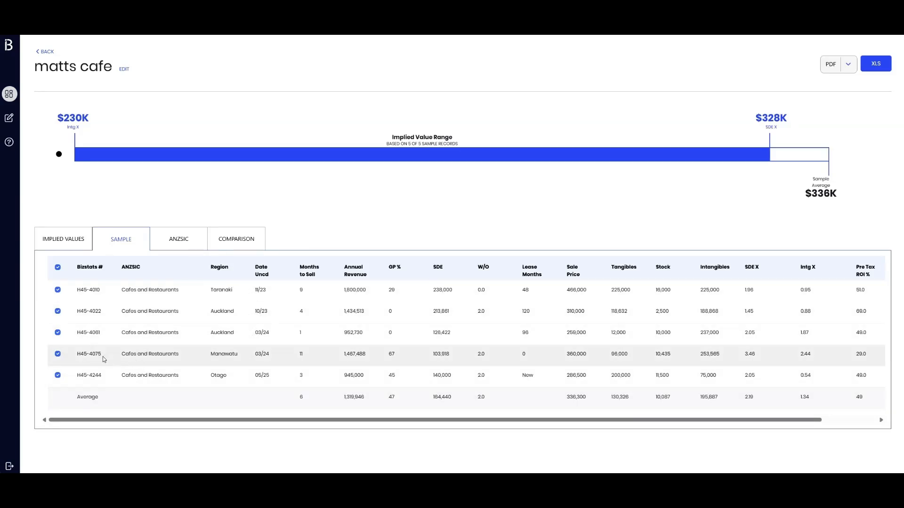
pyautogui.click(59, 334)
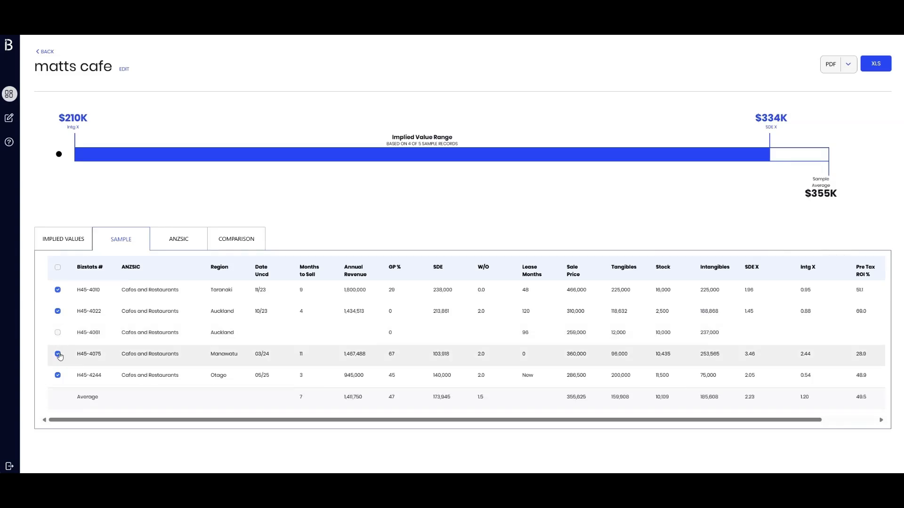
pyautogui.click(59, 352)
pyautogui.click(58, 333)
pyautogui.click(58, 354)
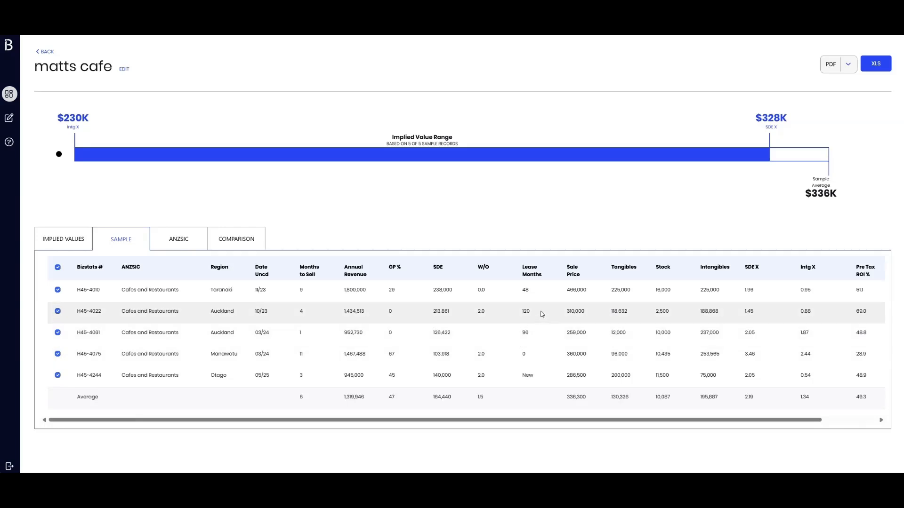
pyautogui.click(58, 333)
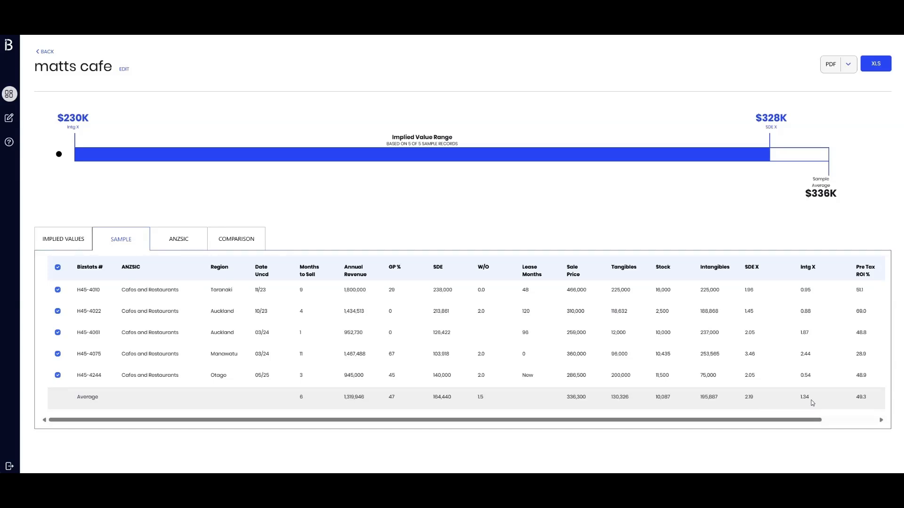
# Step: Compare the report's implied values with its sample records and their averages
pyautogui.click(74, 245)
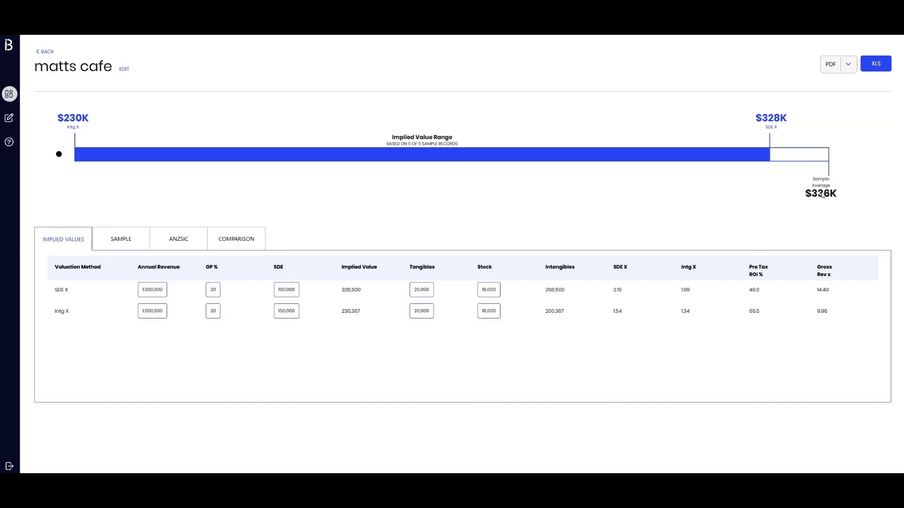
pyautogui.click(137, 247)
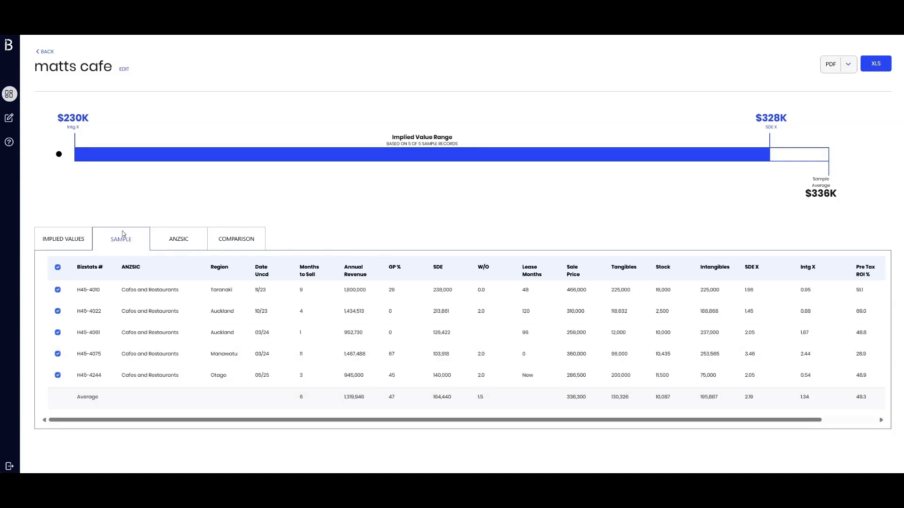
pyautogui.click(72, 244)
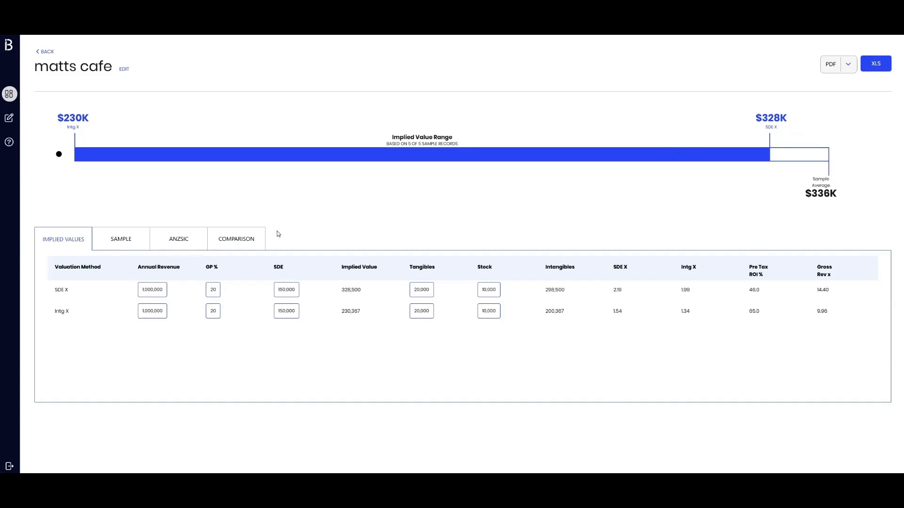
# Step: Set the report's SDE variable to 160000 and apply it
pyautogui.click(162, 291)
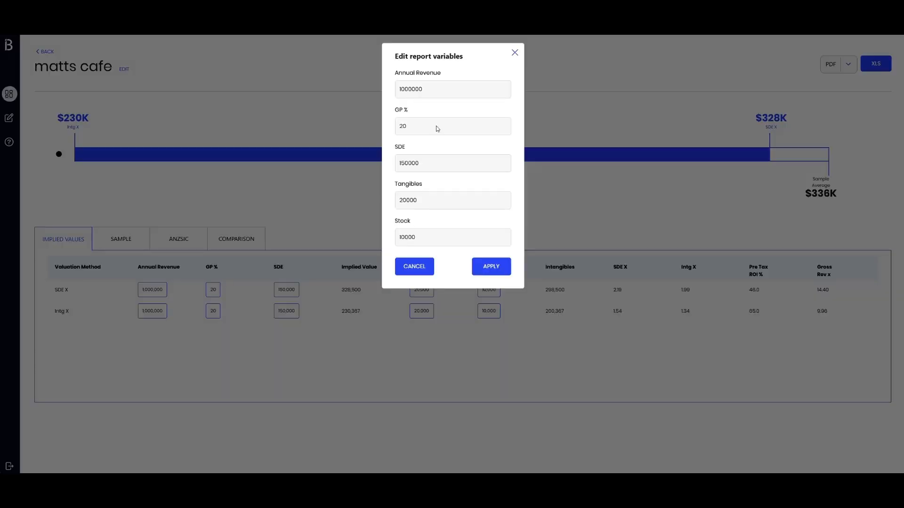
pyautogui.moveTo(406, 164); pyautogui.dragTo(403, 165)
pyautogui.click(491, 267)
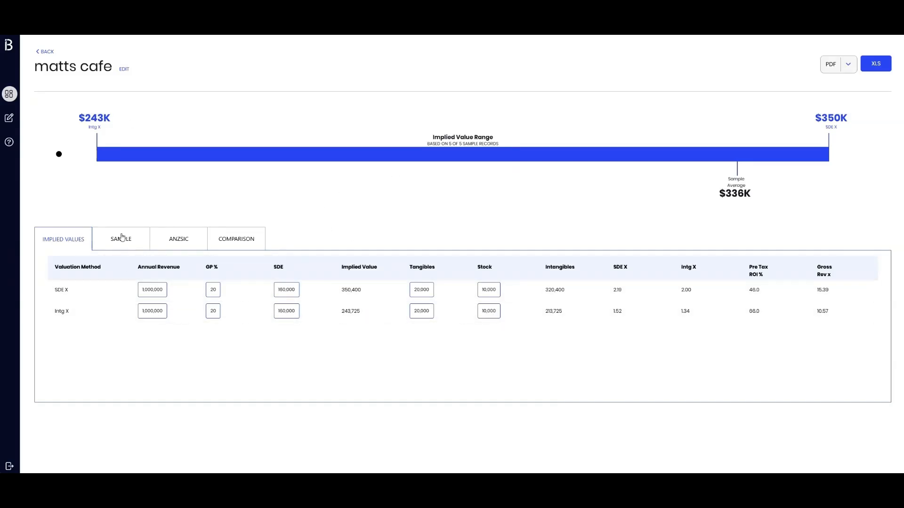
# Step: Review the ANZSIC figures for Cafes and Restaurants and the comparison of all valuation measures
pyautogui.click(170, 239)
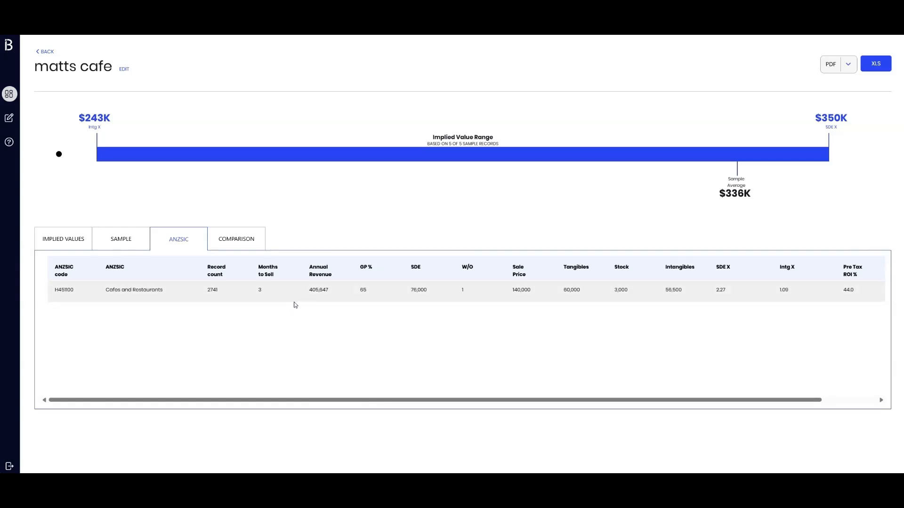
pyautogui.click(243, 241)
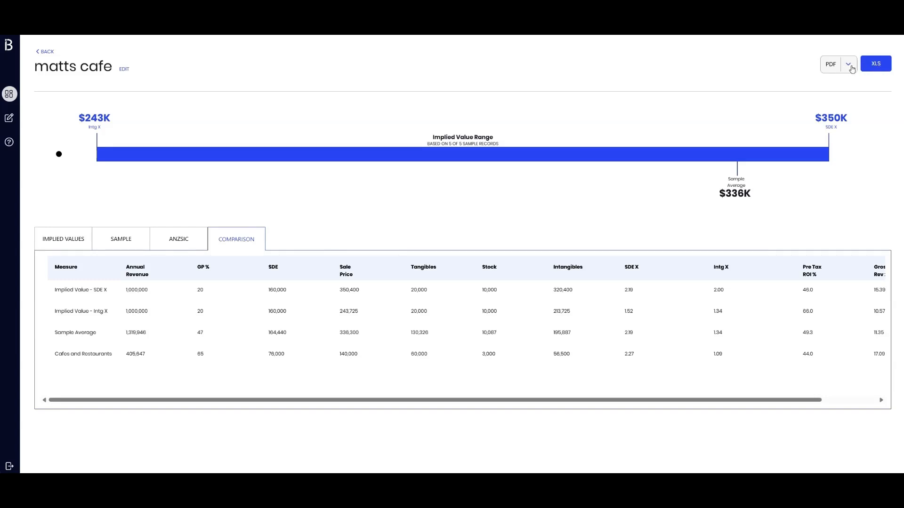
# Step: Export the report as an Excel workbook and open the downloaded matts cafe.xlsx
pyautogui.click(876, 66)
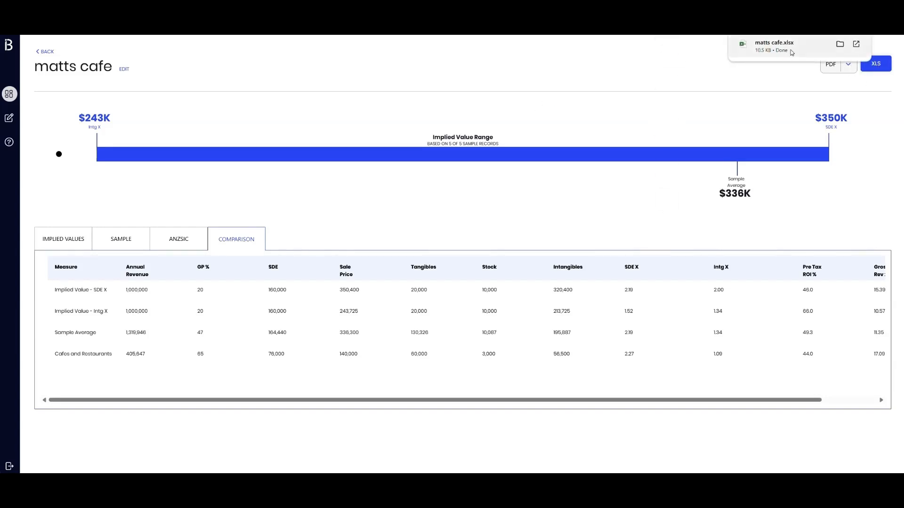
pyautogui.click(779, 55)
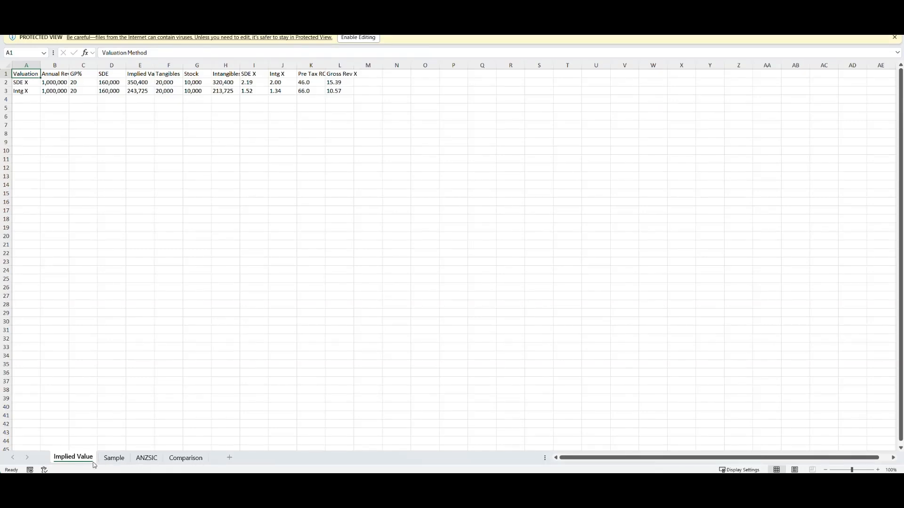
# Step: Look through the workbook's Sample, ANZSIC and Comparison sheets
pyautogui.click(114, 461)
pyautogui.click(146, 461)
pyautogui.click(186, 461)
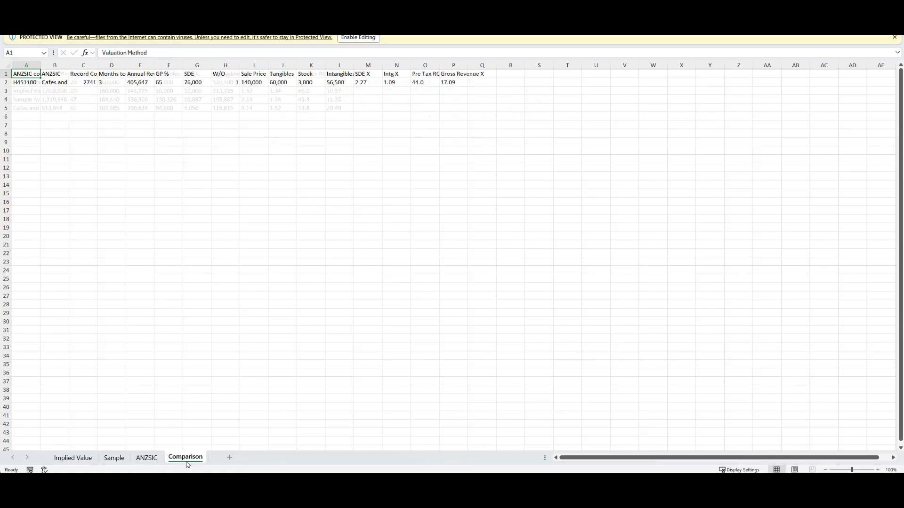
# Step: Widen the Description column on the Sample sheet and examine the business descriptions
pyautogui.click(113, 459)
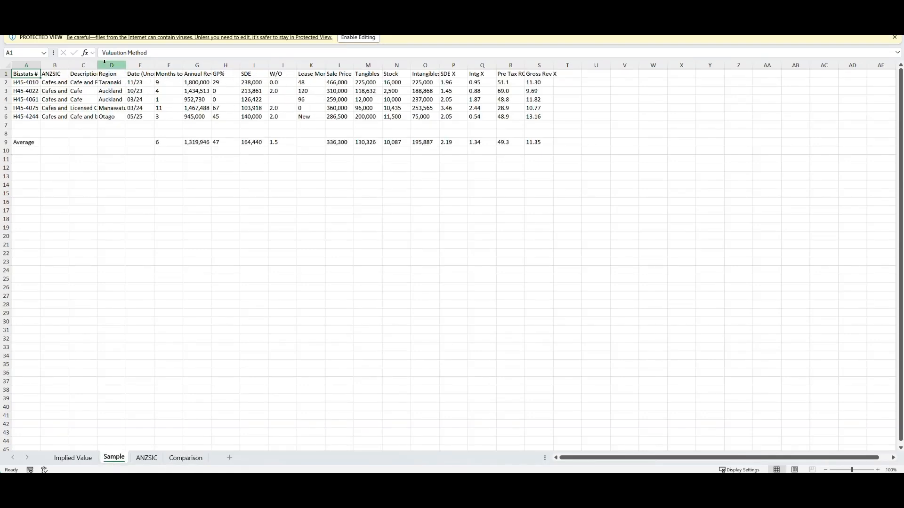
pyautogui.moveTo(97, 66); pyautogui.dragTo(203, 72)
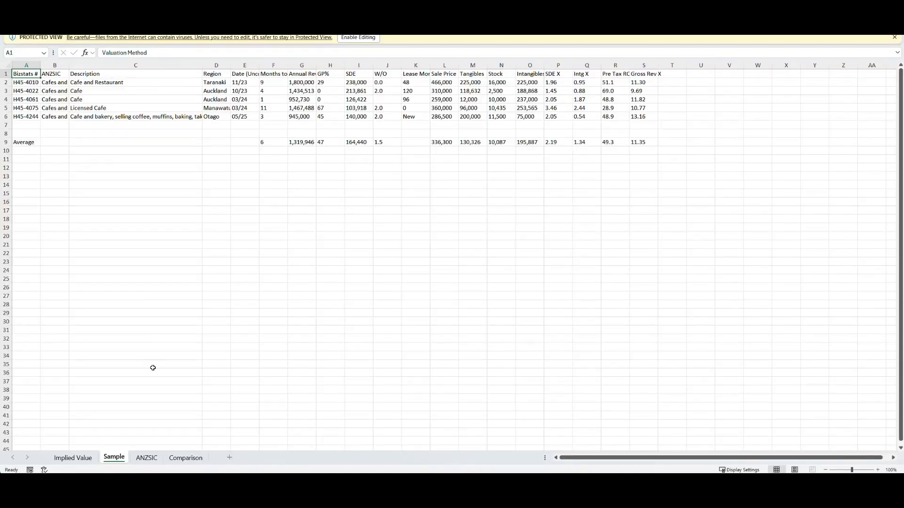
pyautogui.moveTo(98, 74); pyautogui.dragTo(100, 117)
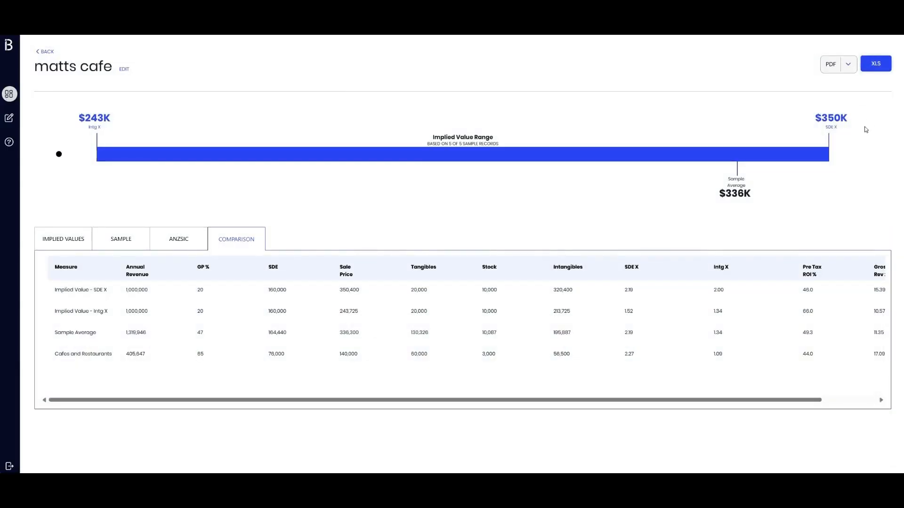
# Step: Download the report as a PDF with the Implied Values, Sample, ANZSIC and Comparison sections included, and open matts cafe.pdf
pyautogui.click(849, 66)
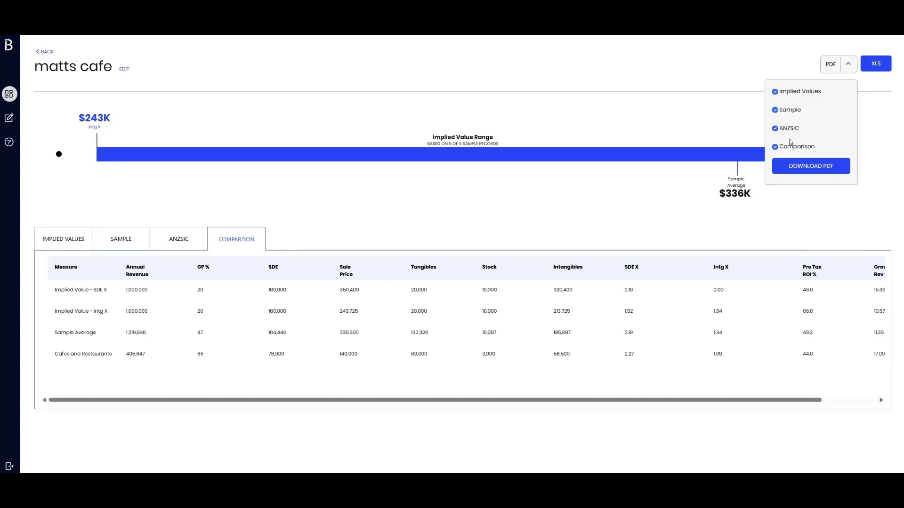
pyautogui.click(797, 95)
pyautogui.click(792, 109)
pyautogui.click(796, 92)
pyautogui.click(791, 110)
pyautogui.click(818, 170)
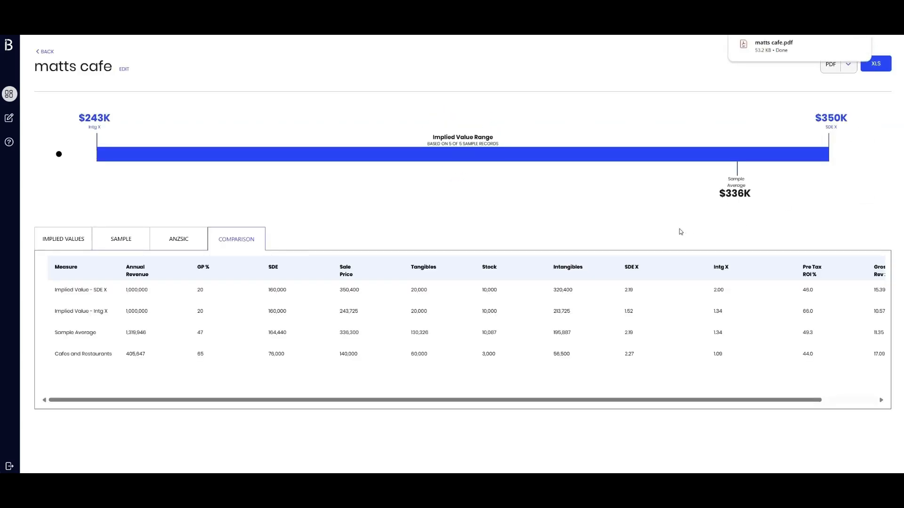
pyautogui.click(799, 49)
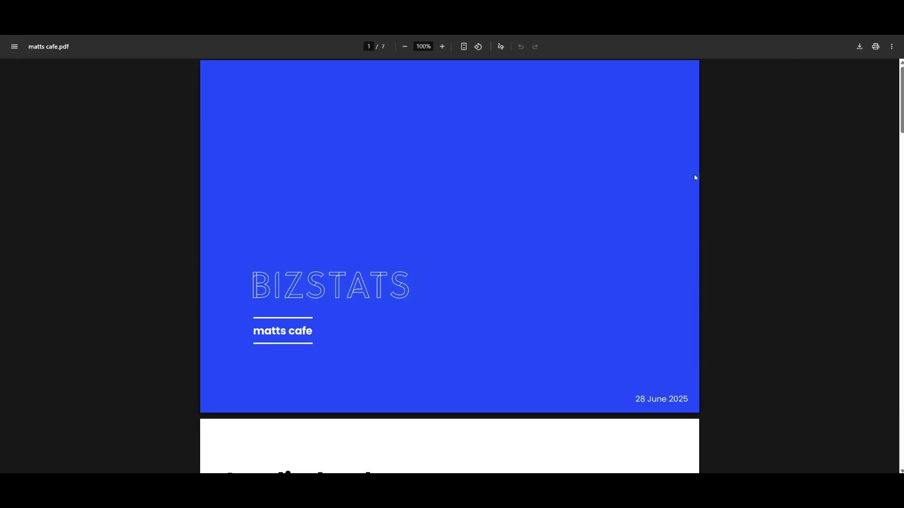
# Step: Look through the PDF's cover, Implied Value and Sample Value pages, including the implied value explanation
pyautogui.scroll(-5, 518, 318)
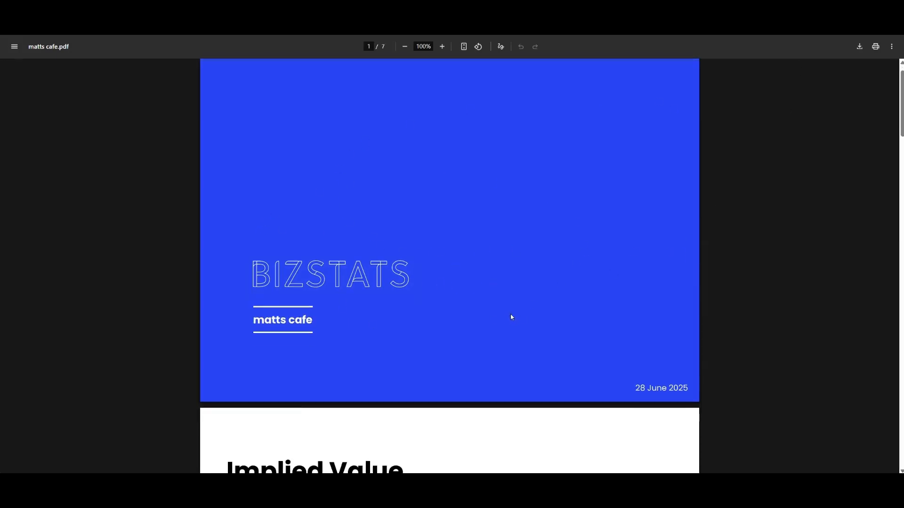
pyautogui.scroll(3, 473, 220)
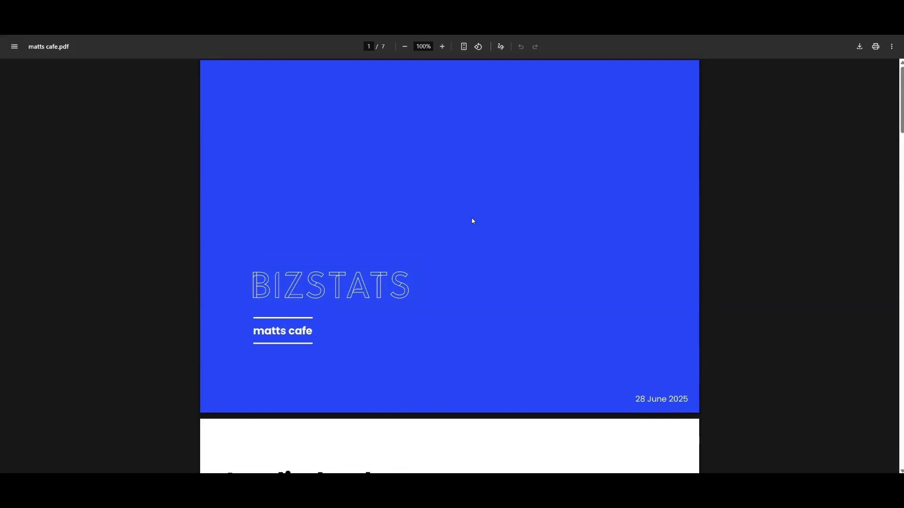
pyautogui.scroll(-8, 542, 261)
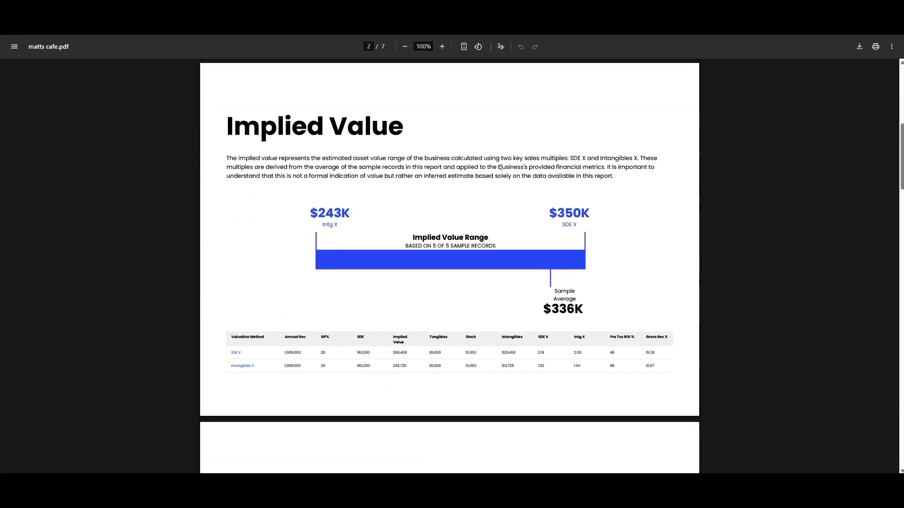
pyautogui.moveTo(615, 177); pyautogui.dragTo(232, 158)
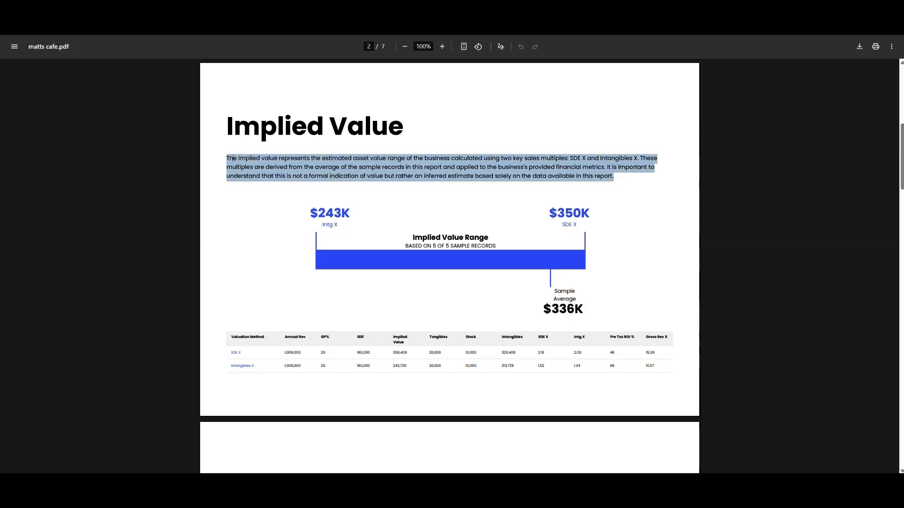
pyautogui.scroll(-1, 485, 217)
pyautogui.scroll(-2, 488, 290)
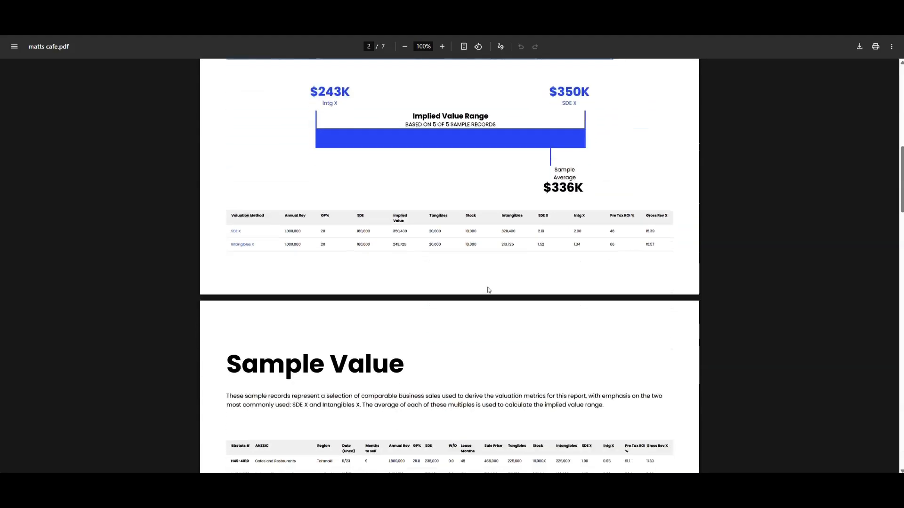
pyautogui.scroll(-5, 488, 290)
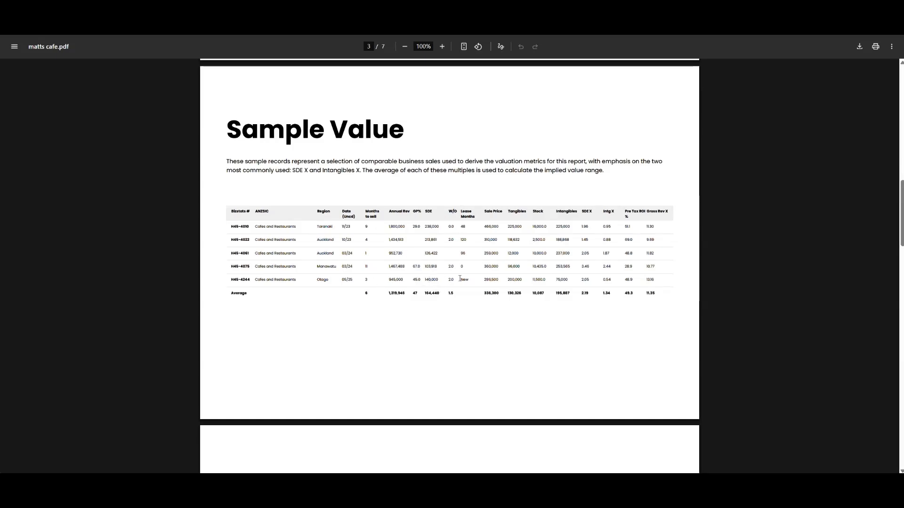
# Step: Look through the PDF's ANZSIC Median, Comparison, Glossary and Disclaimer pages and return to the cover
pyautogui.scroll(-7, 460, 278)
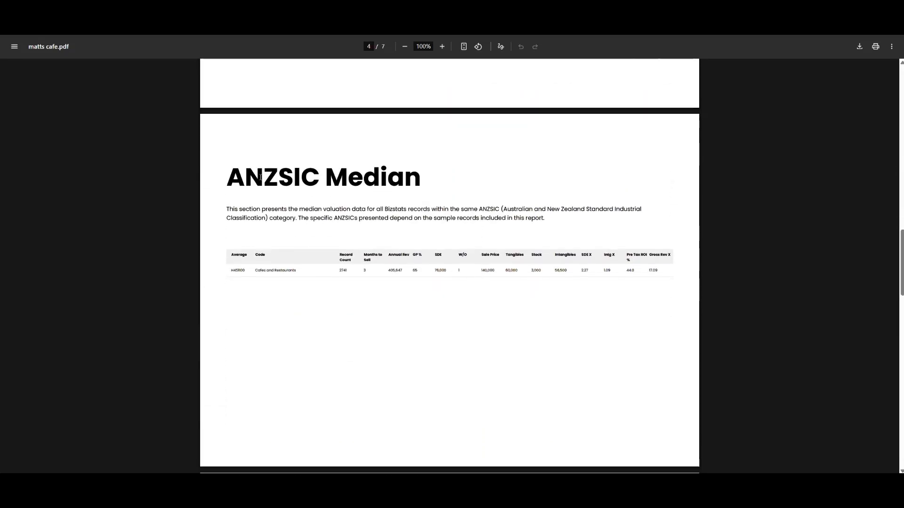
pyautogui.scroll(-12, 374, 212)
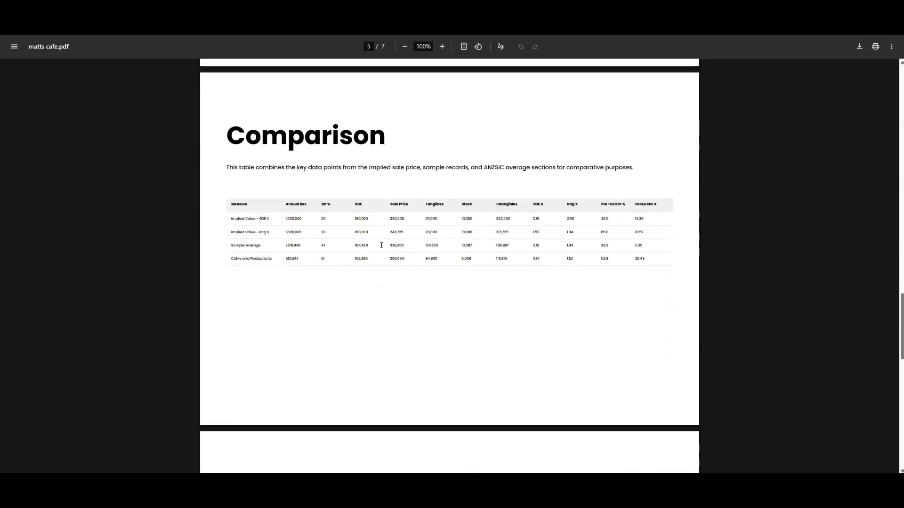
pyautogui.scroll(-5, 378, 239)
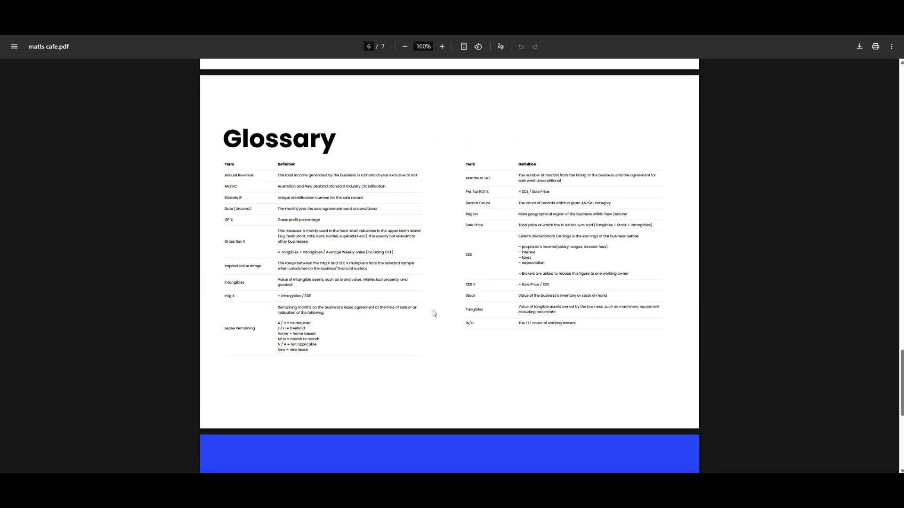
pyautogui.scroll(-5, 503, 308)
pyautogui.scroll(-2, 510, 298)
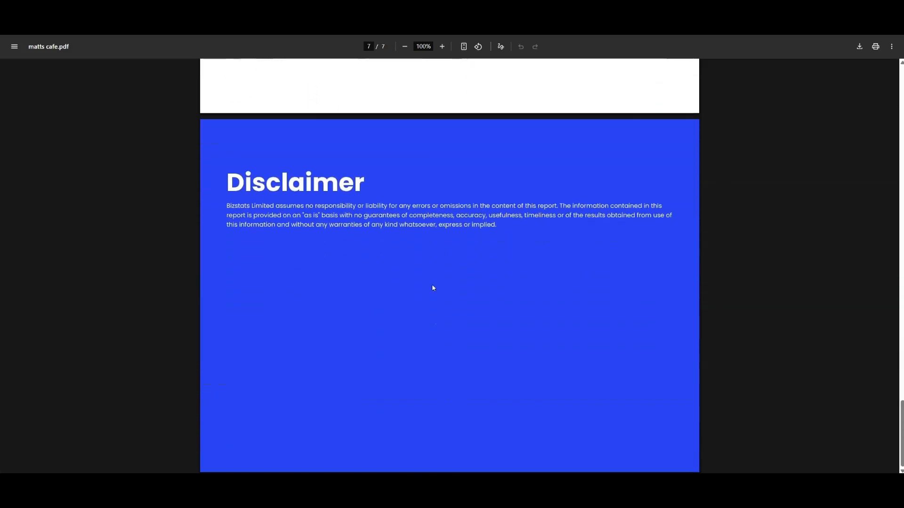
pyautogui.scroll(20, 486, 328)
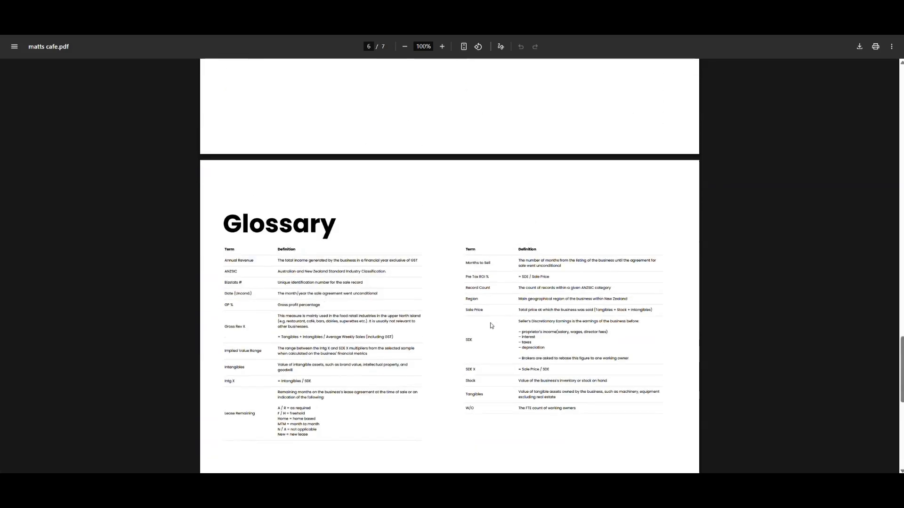
pyautogui.scroll(20, 493, 322)
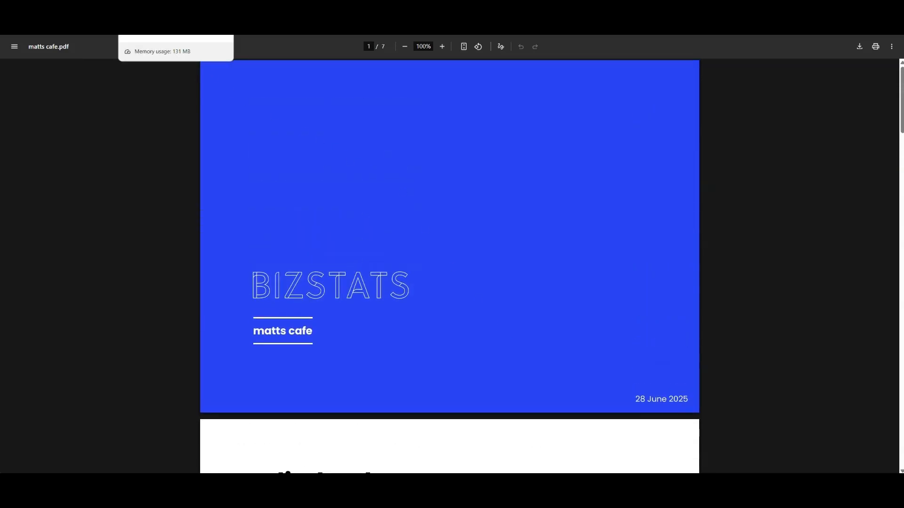
# Step: Go back from the PDF to the Bizstats dashboard and delete the saved search matts cafe
pyautogui.click(175, 11)
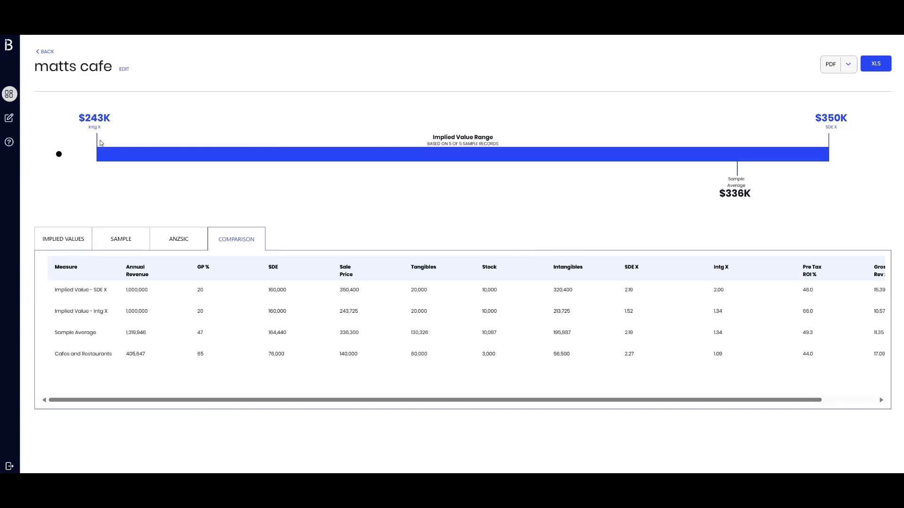
pyautogui.click(44, 55)
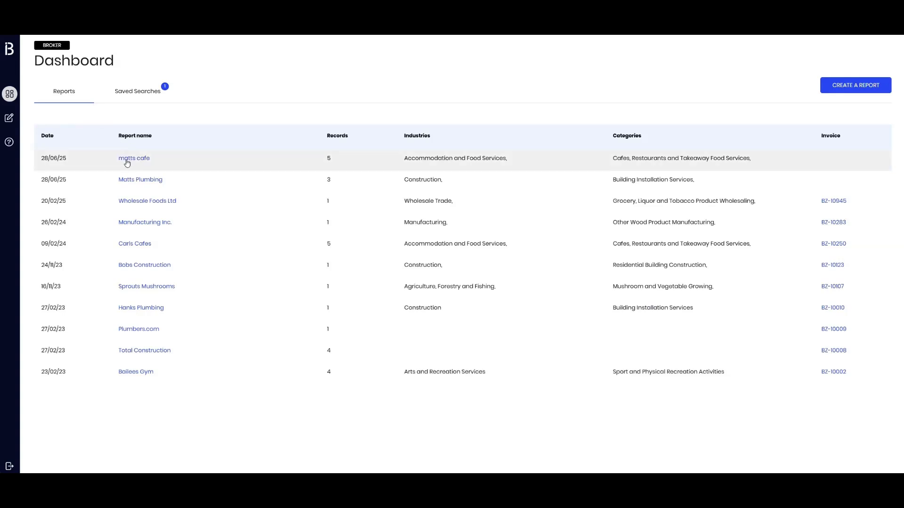
pyautogui.click(136, 96)
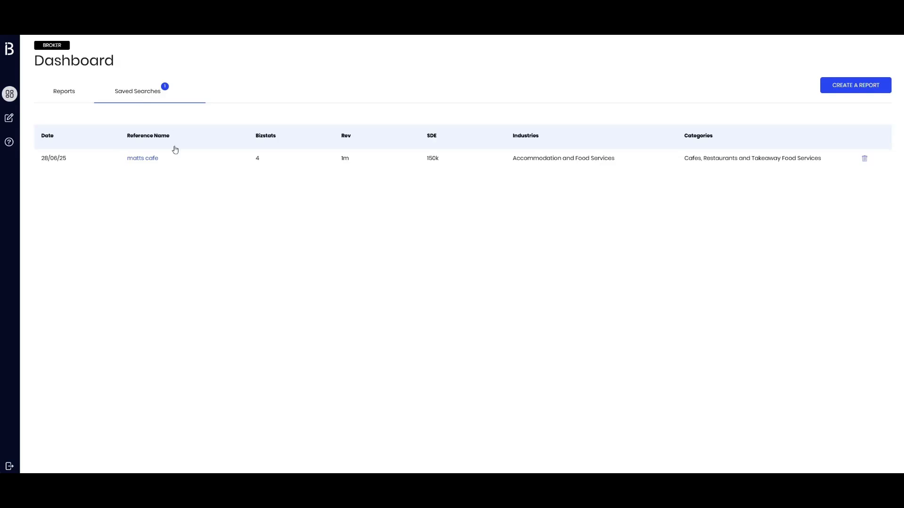
pyautogui.click(69, 97)
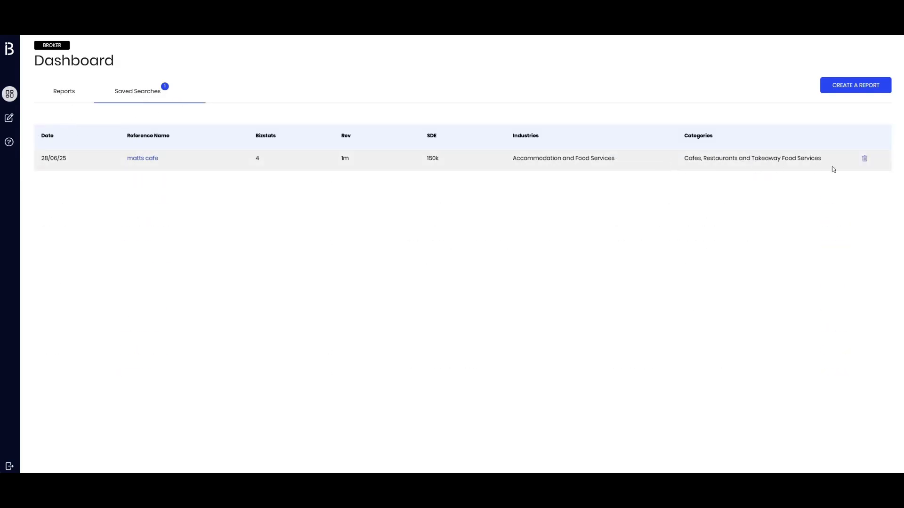
pyautogui.click(865, 160)
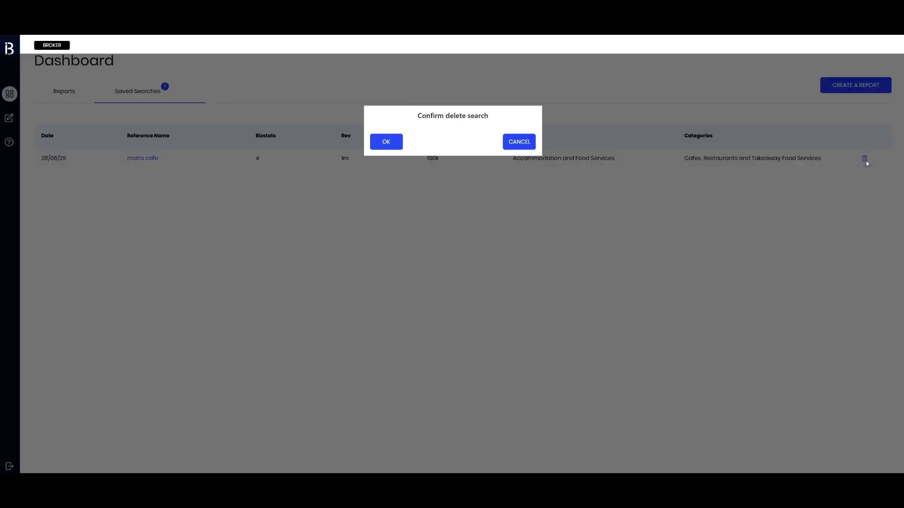
pyautogui.click(398, 141)
pyautogui.click(69, 97)
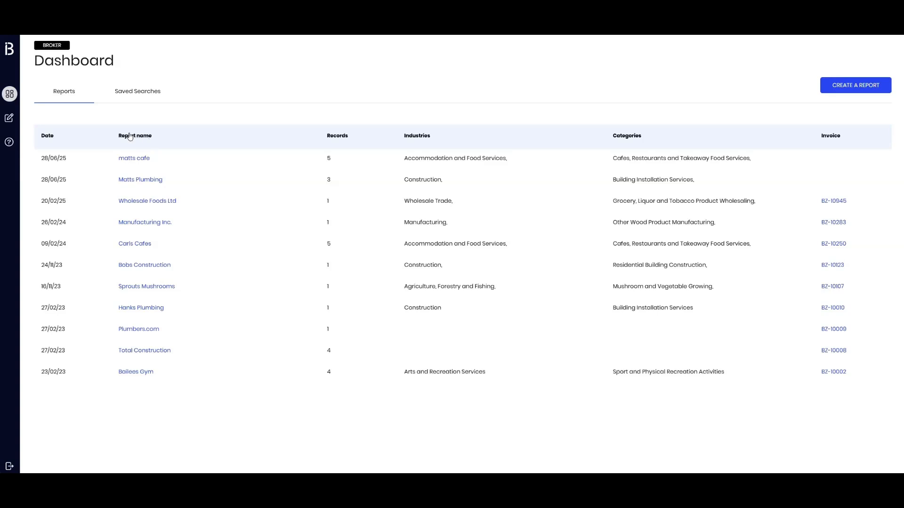
# Step: Open the Bizstats Data Submission form and look over its broker details page
pyautogui.moveTo(33, 123)
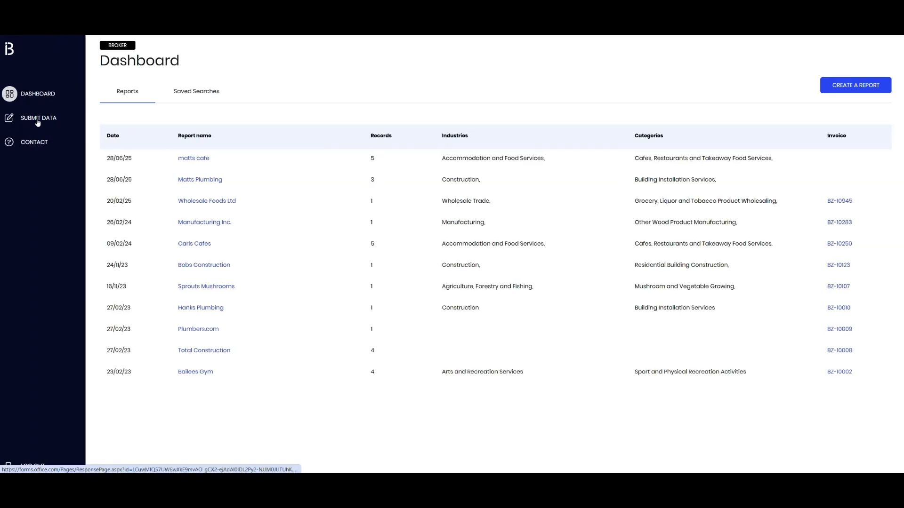
pyautogui.click(38, 122)
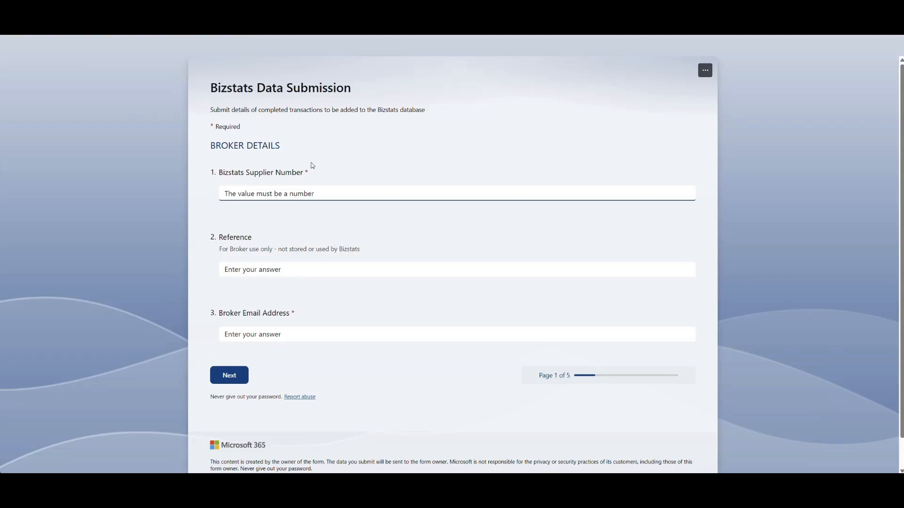
pyautogui.scroll(-1, 334, 235)
pyautogui.scroll(1, 285, 360)
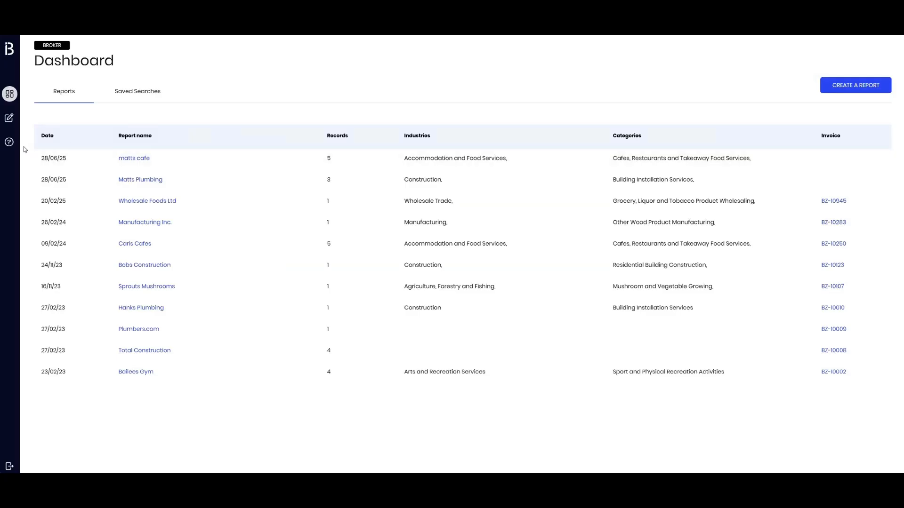
# Step: View the Contact page's message form and return to the dashboard's report list
pyautogui.click(32, 141)
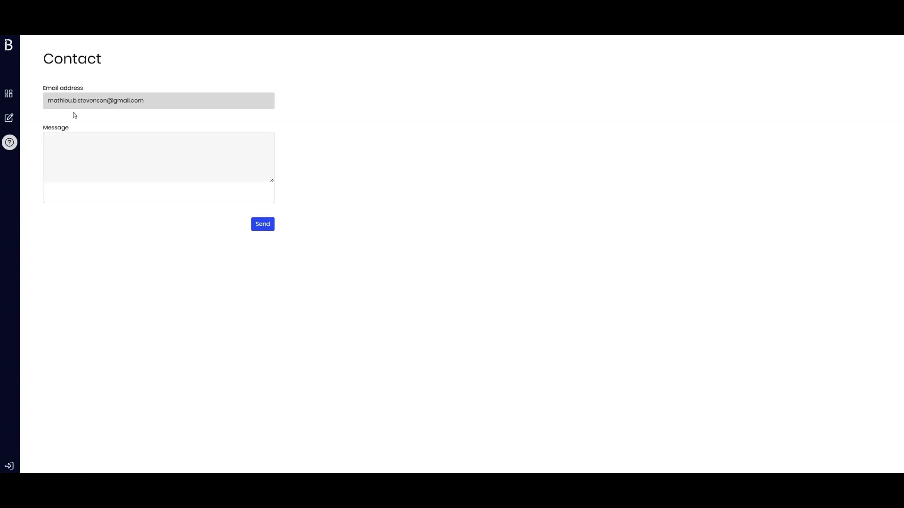
pyautogui.click(81, 139)
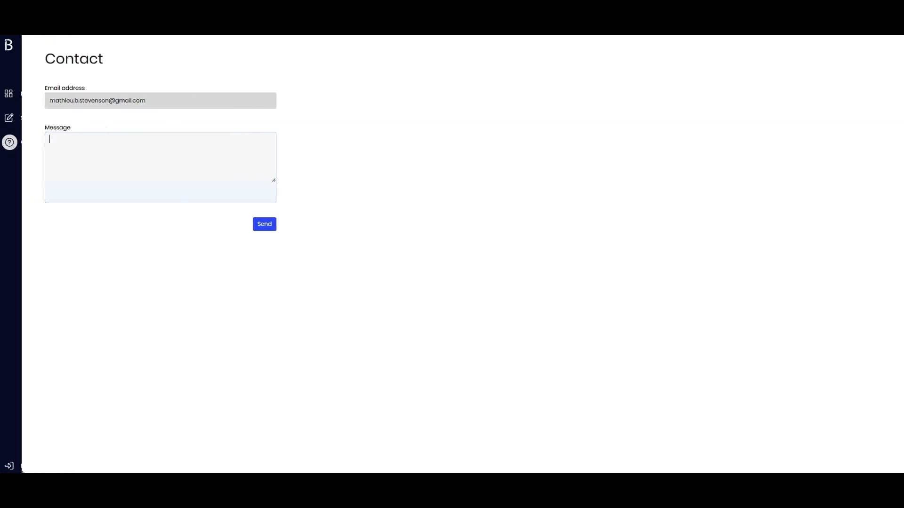
pyautogui.click(20, 99)
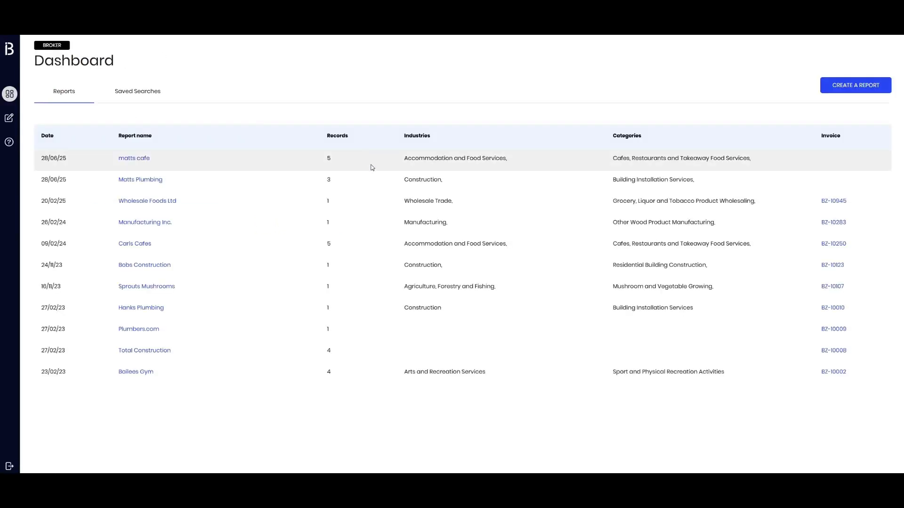